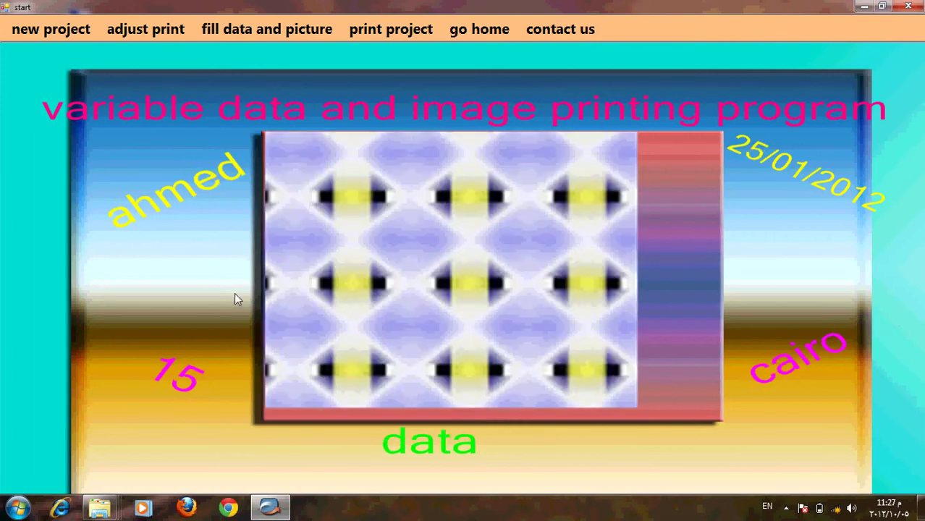
# Start a new project with Desktop\agent\base doucment.tif as the base document, accepting its resolution
pyautogui.click(50, 29)
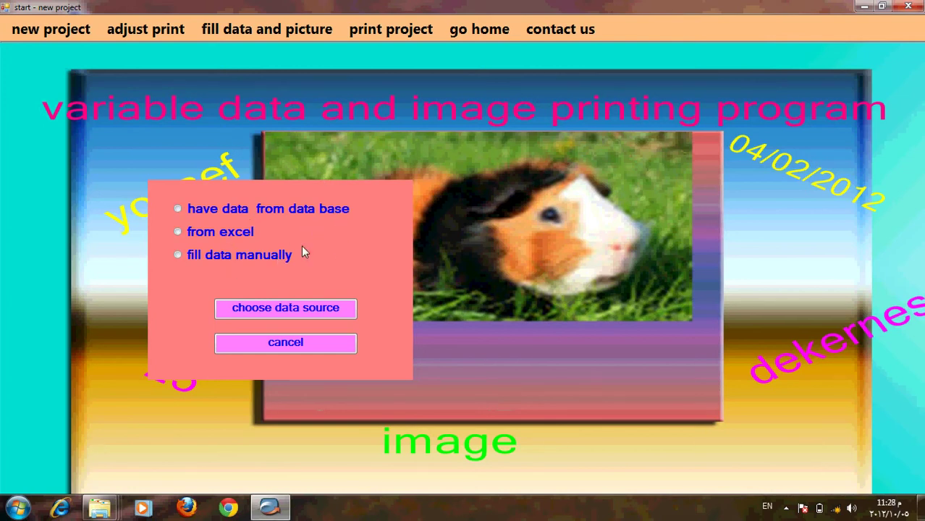
pyautogui.click(314, 309)
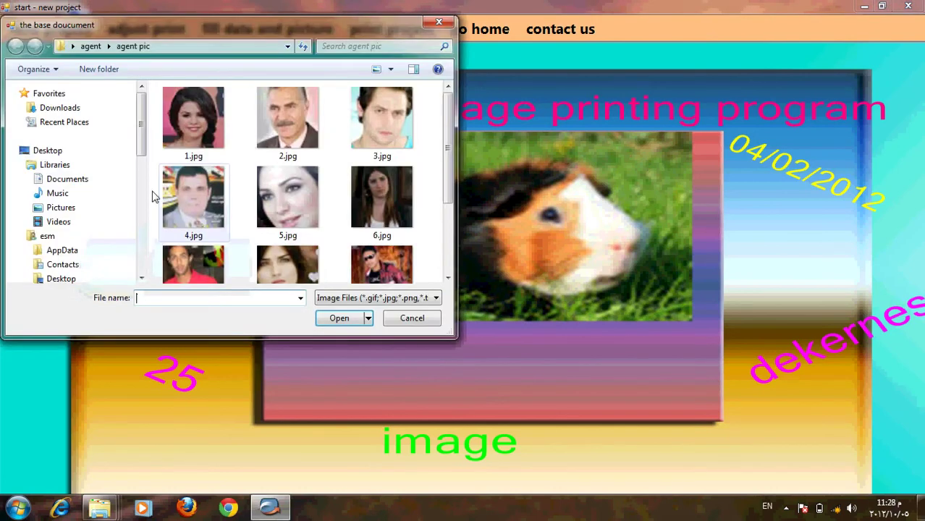
pyautogui.click(57, 153)
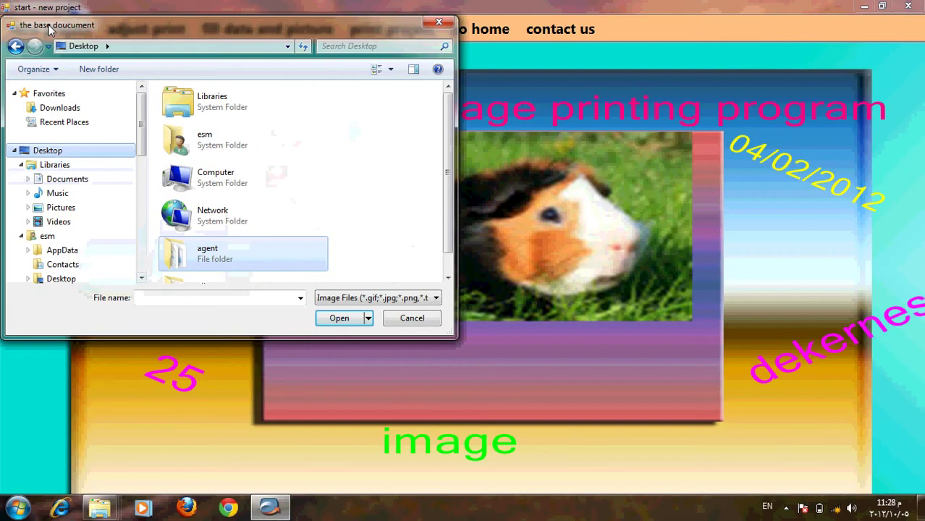
pyautogui.click(229, 251)
pyautogui.doubleClick(228, 250)
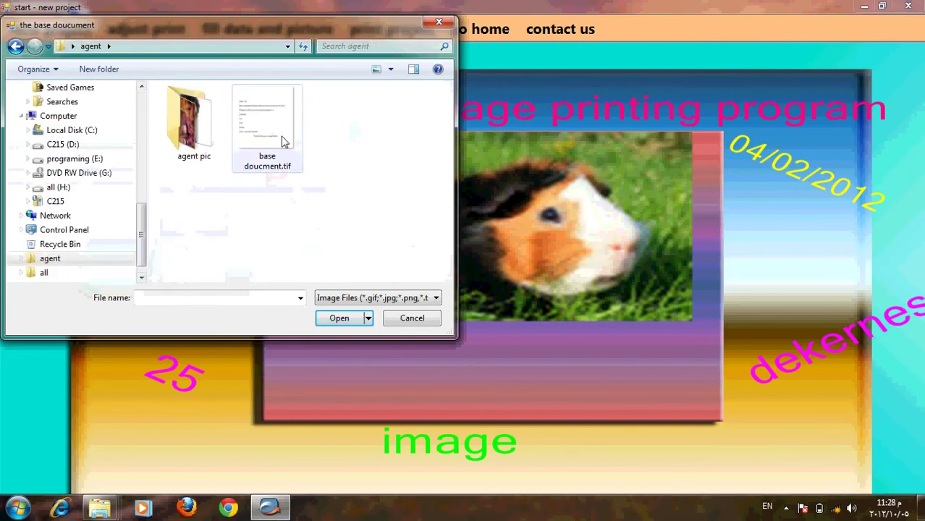
pyautogui.click(289, 163)
pyautogui.click(338, 318)
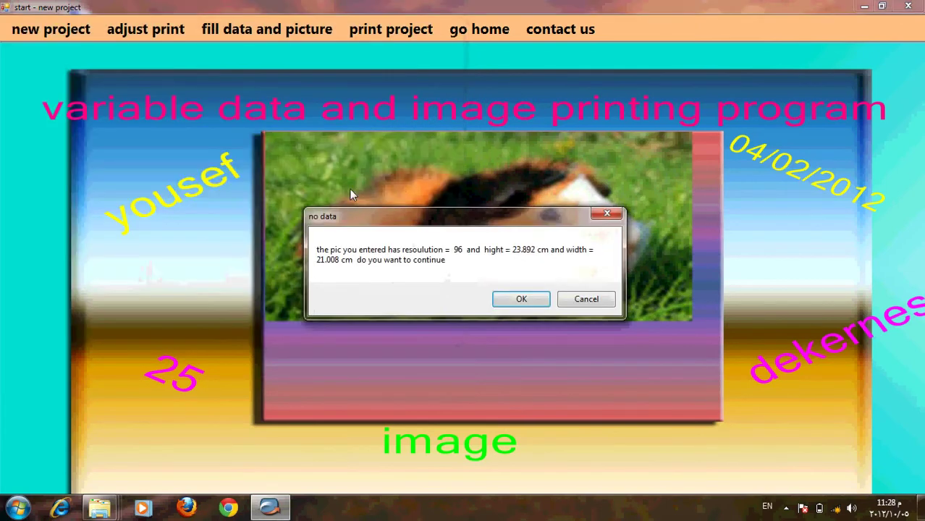
pyautogui.click(521, 303)
pyautogui.click(384, 259)
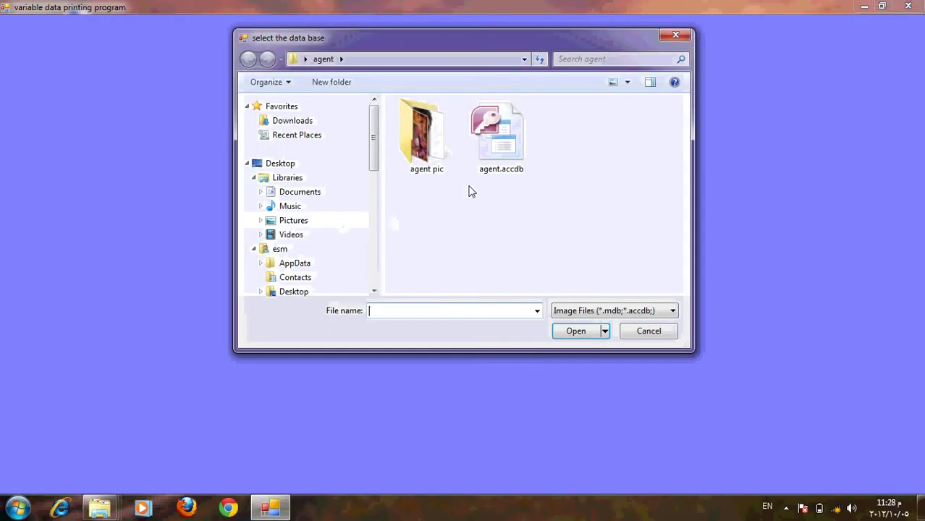
# Import the agent table from agent.accdb, excluding the acount2 and tel fields, and finish
pyautogui.doubleClick(516, 154)
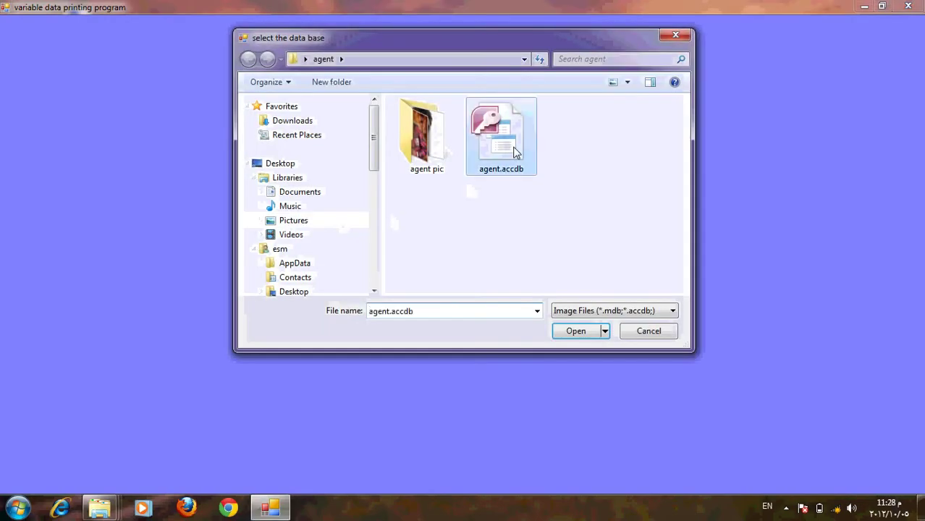
pyautogui.click(448, 141)
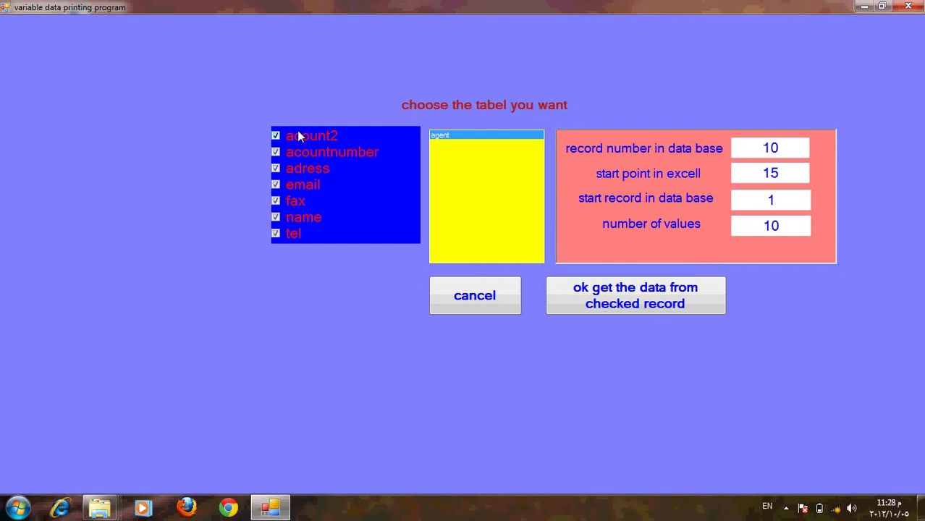
pyautogui.click(276, 233)
pyautogui.click(276, 137)
pyautogui.click(600, 307)
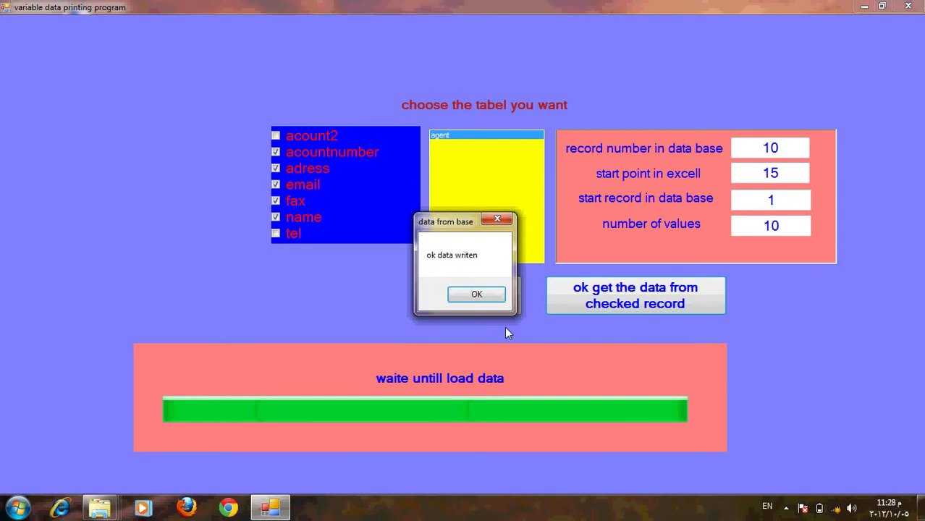
pyautogui.click(464, 296)
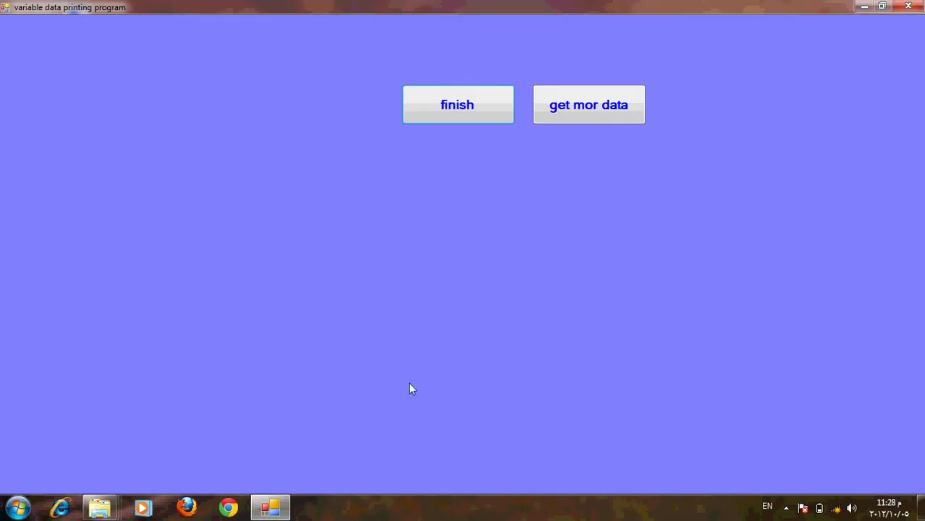
pyautogui.click(452, 102)
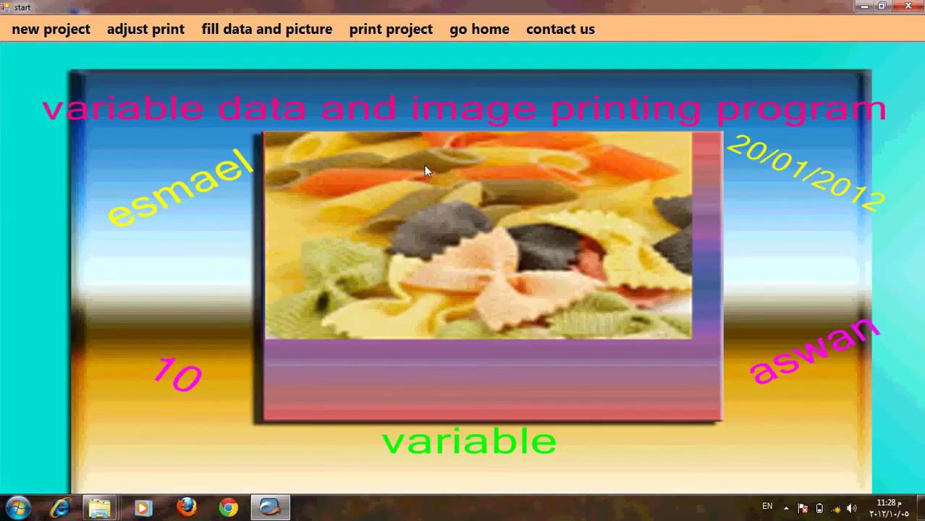
# Add a new Excel-sourced data field named tel
pyautogui.click(267, 29)
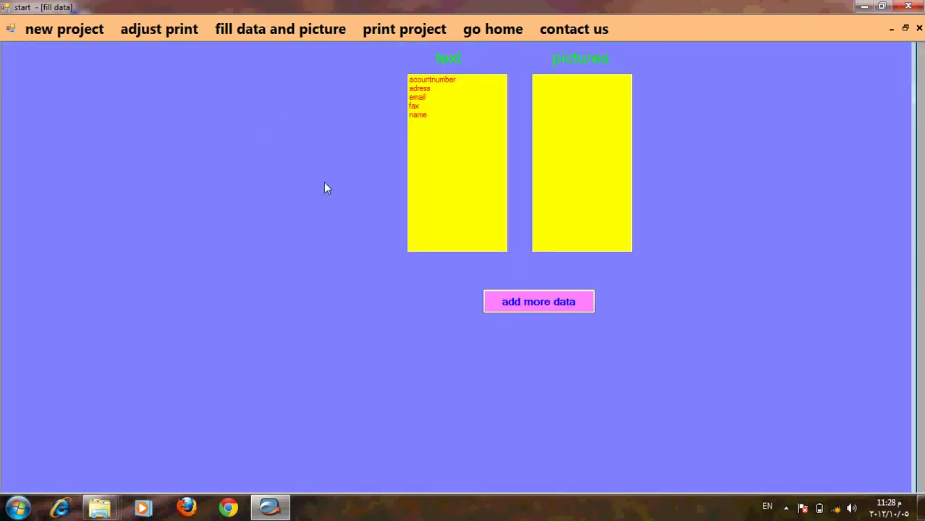
pyautogui.click(539, 304)
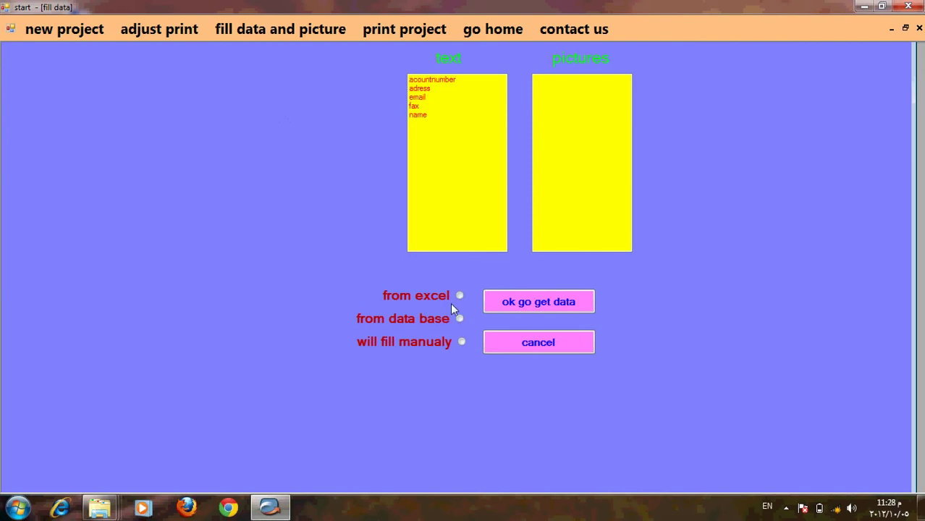
pyautogui.click(522, 303)
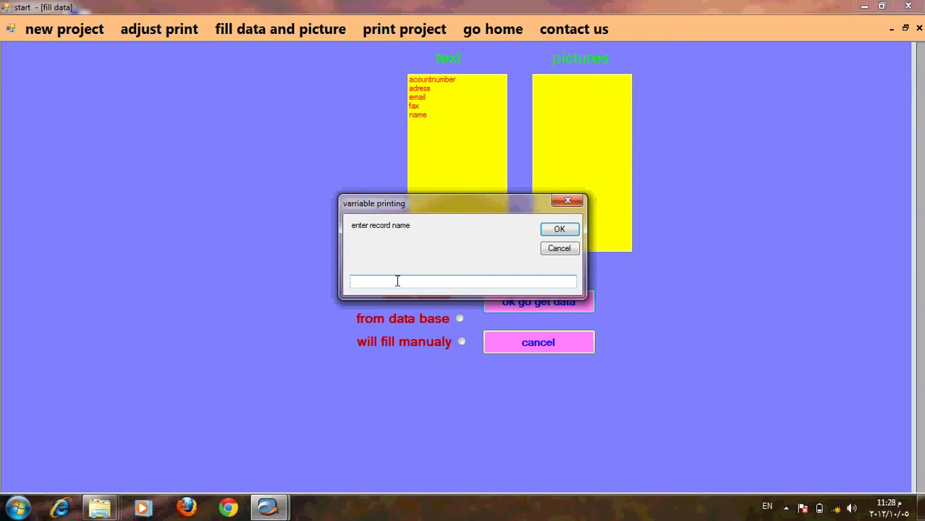
pyautogui.write('tel')
pyautogui.click(559, 230)
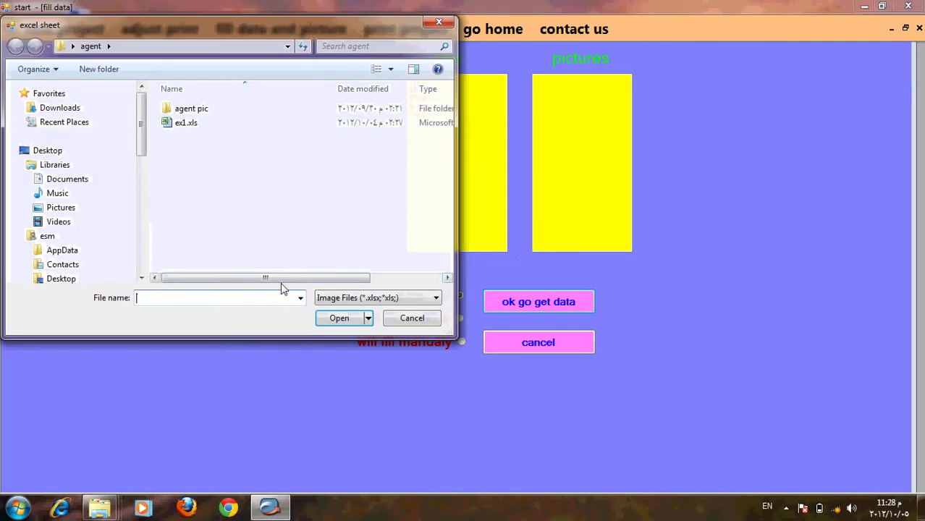
# Load tel from ex1.xls, sheet 1, records 1 to 10, column 1
pyautogui.click(191, 123)
pyautogui.click(351, 318)
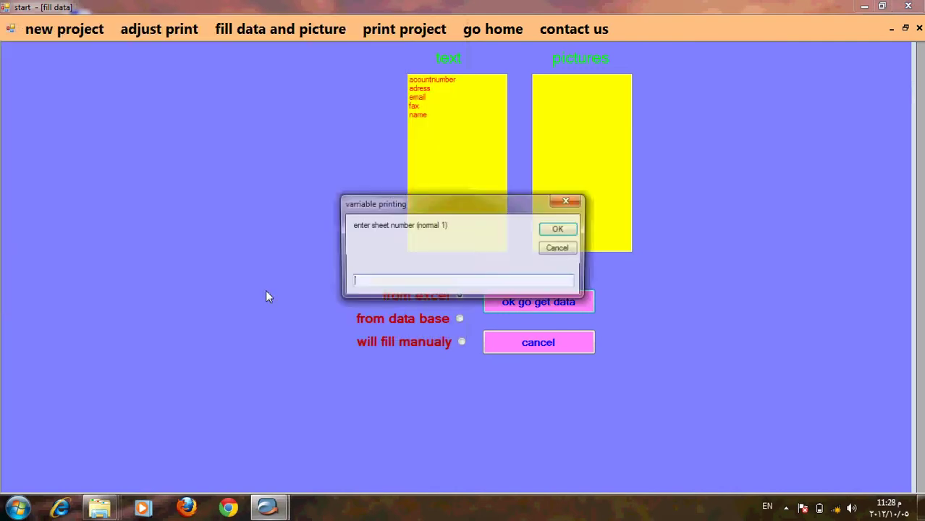
pyautogui.write('1')
pyautogui.click(559, 229)
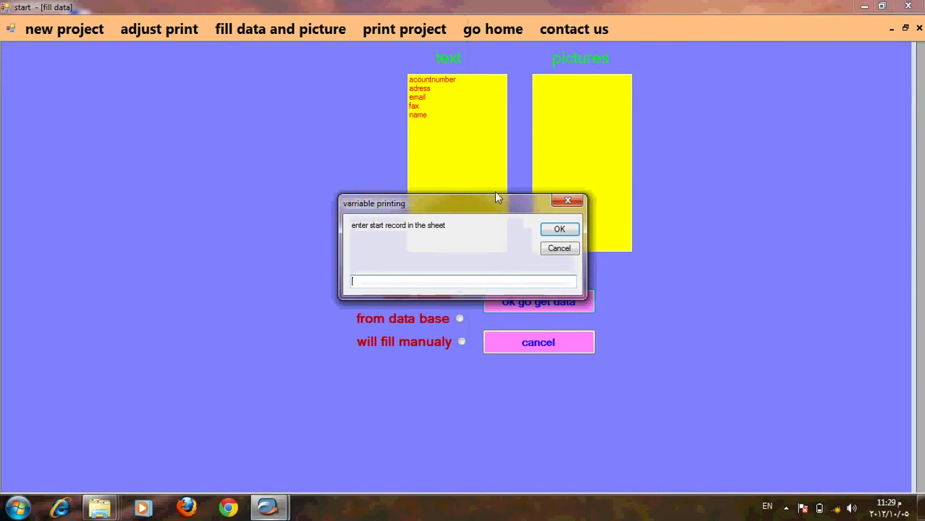
pyautogui.write('1')
pyautogui.click(554, 230)
pyautogui.write('10')
pyautogui.click(562, 231)
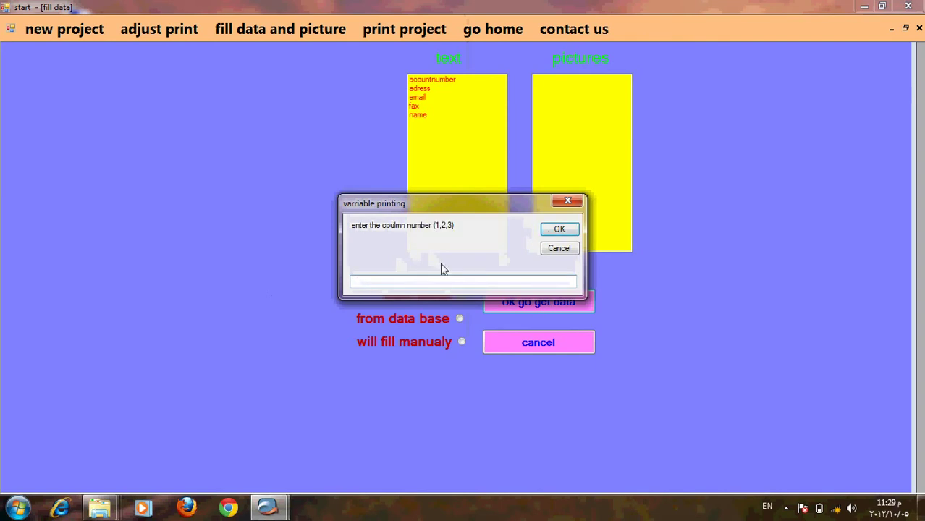
pyautogui.write('1')
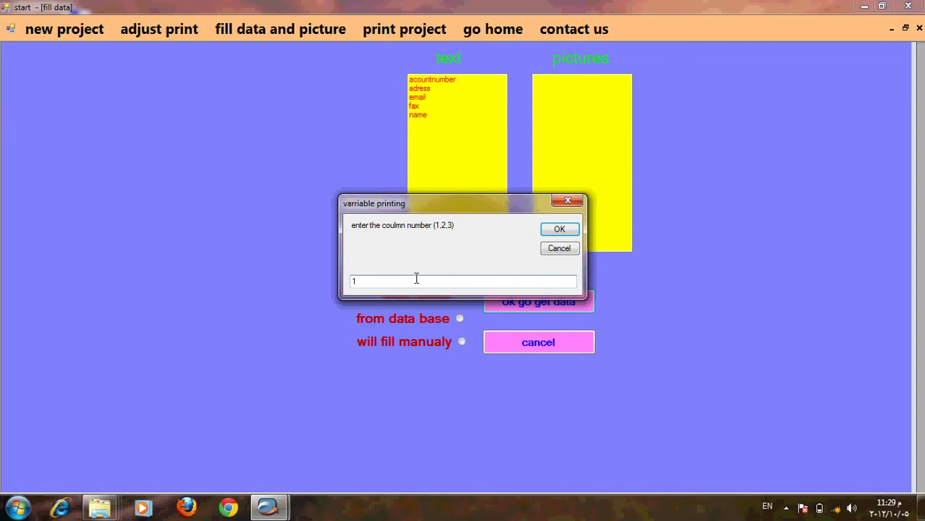
pyautogui.click(558, 230)
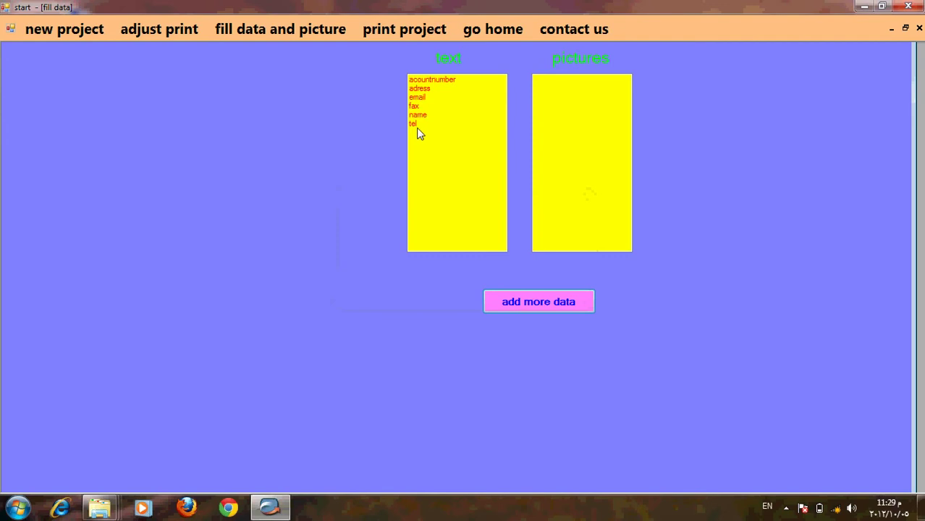
# Add a manually filled data field named account2
pyautogui.click(530, 304)
pyautogui.click(461, 342)
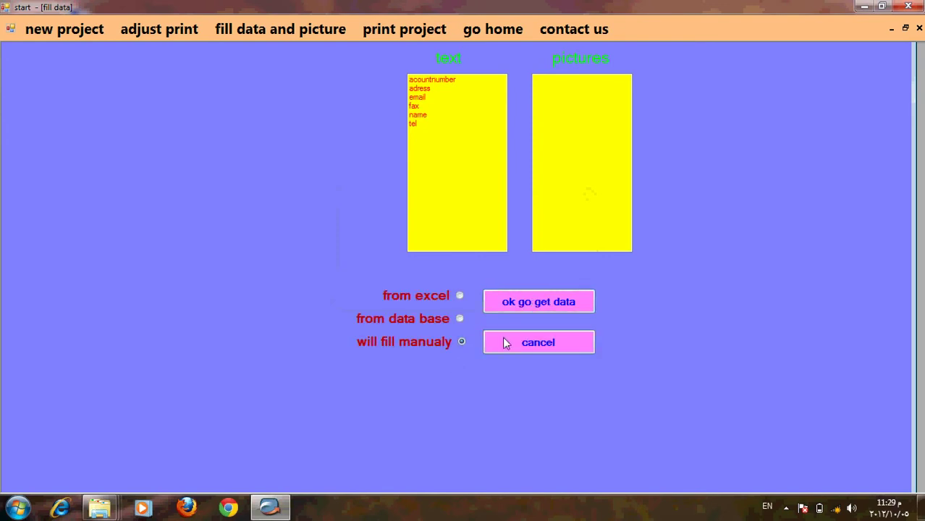
pyautogui.click(527, 299)
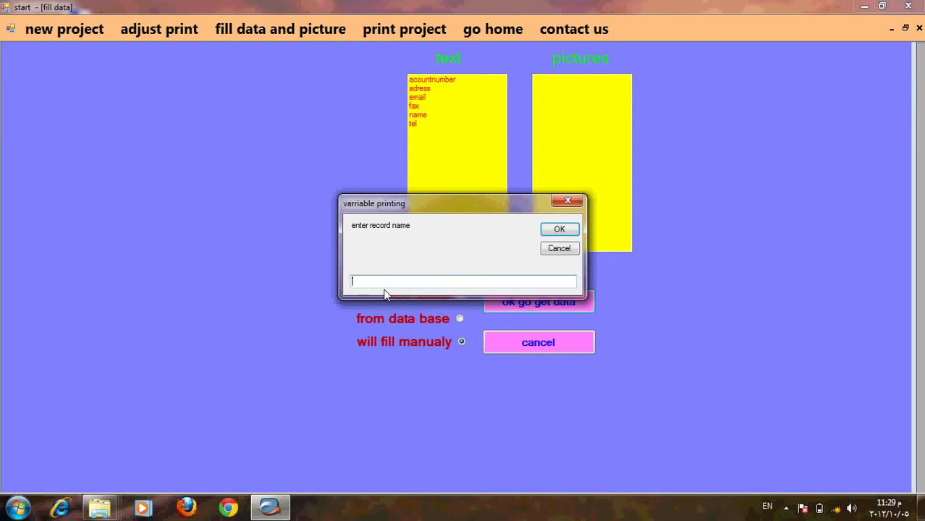
pyautogui.write('account2')
pyautogui.click(558, 229)
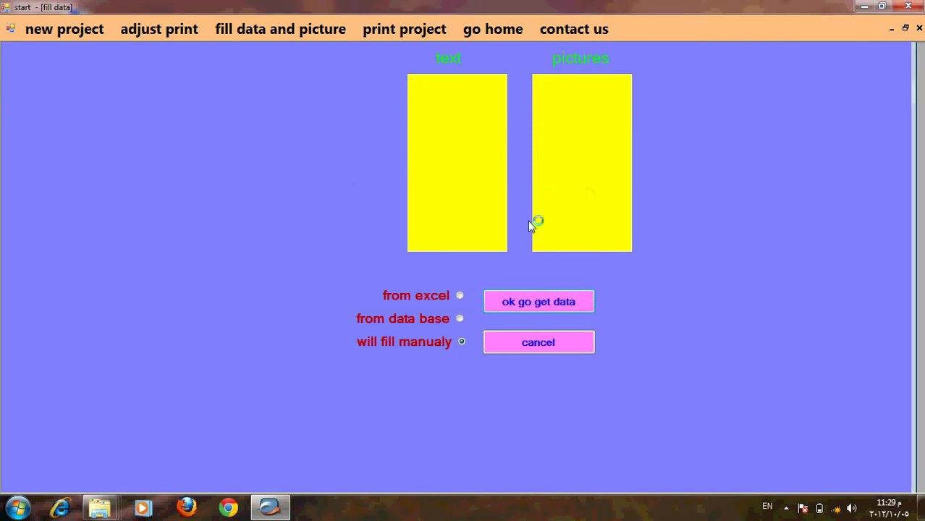
# Set account2 up as a date field starting 13/01/2010
pyautogui.click(438, 134)
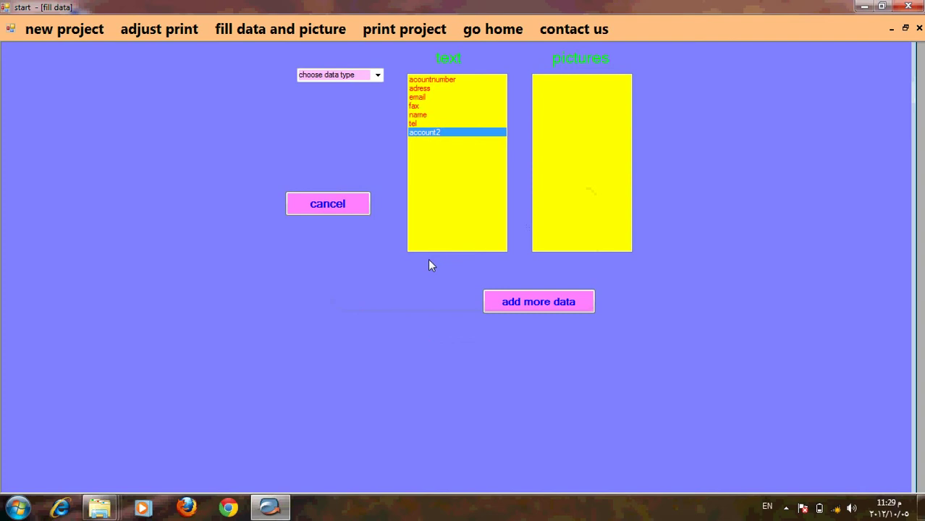
pyautogui.click(377, 75)
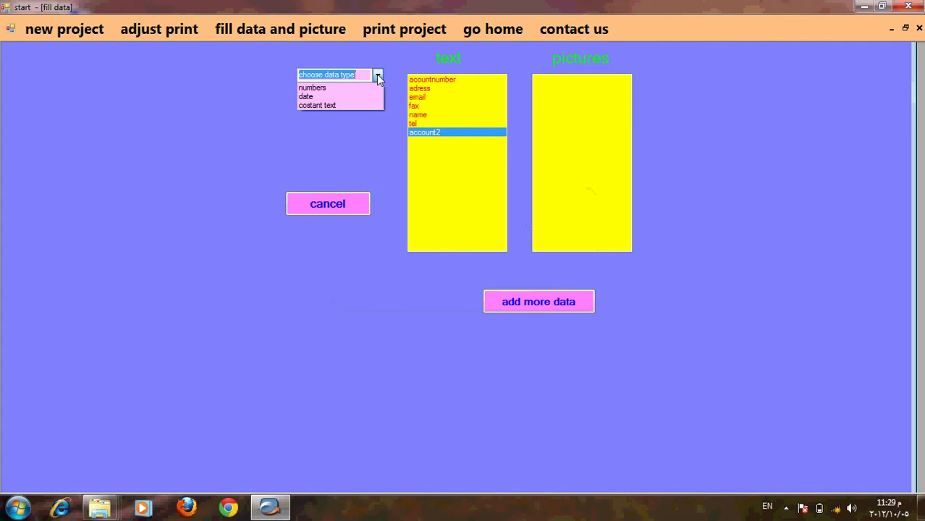
pyautogui.click(344, 97)
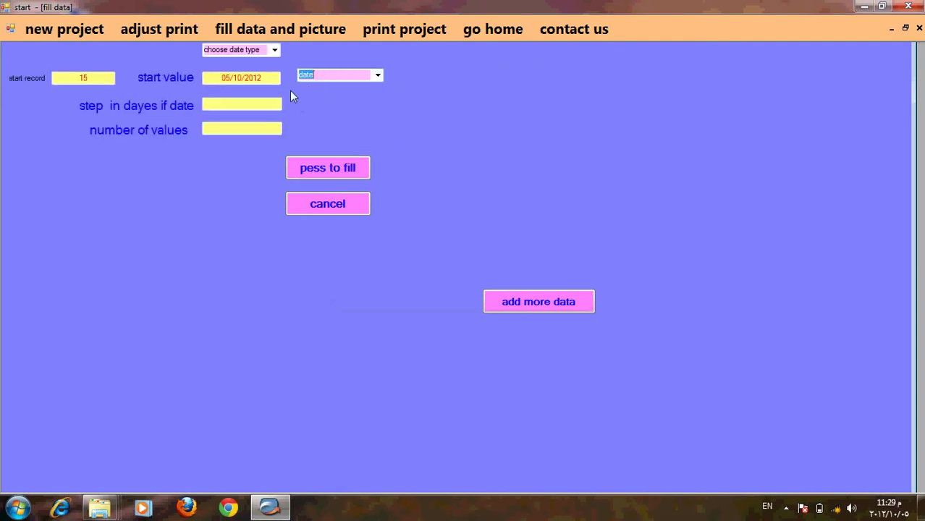
pyautogui.click(270, 51)
pyautogui.click(257, 89)
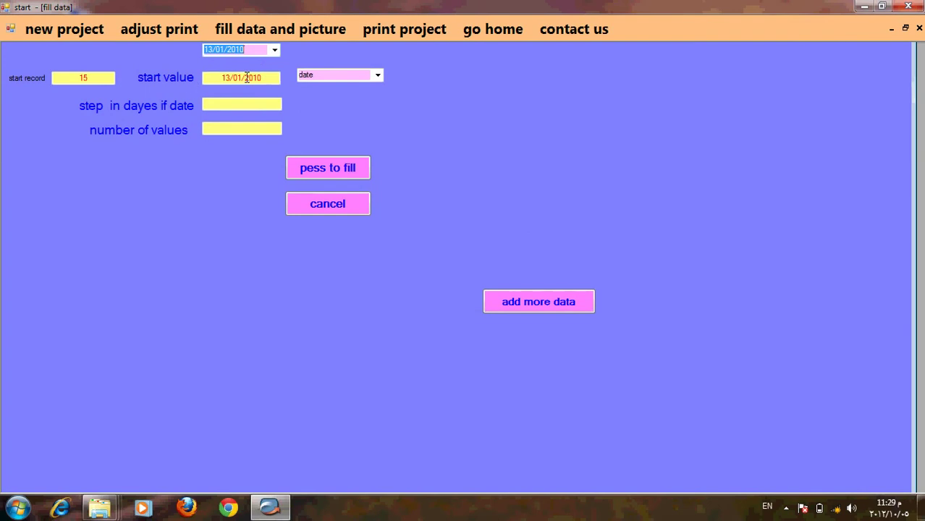
pyautogui.click(238, 105)
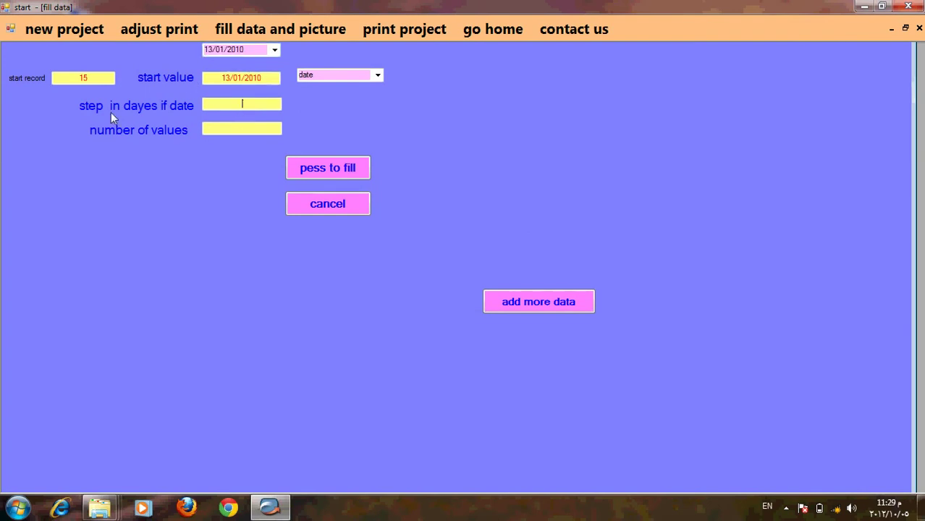
pyautogui.click(230, 133)
# Switch account2 to numbers and fill 10 values from 2256 in steps of 5
pyautogui.click(376, 76)
pyautogui.click(329, 95)
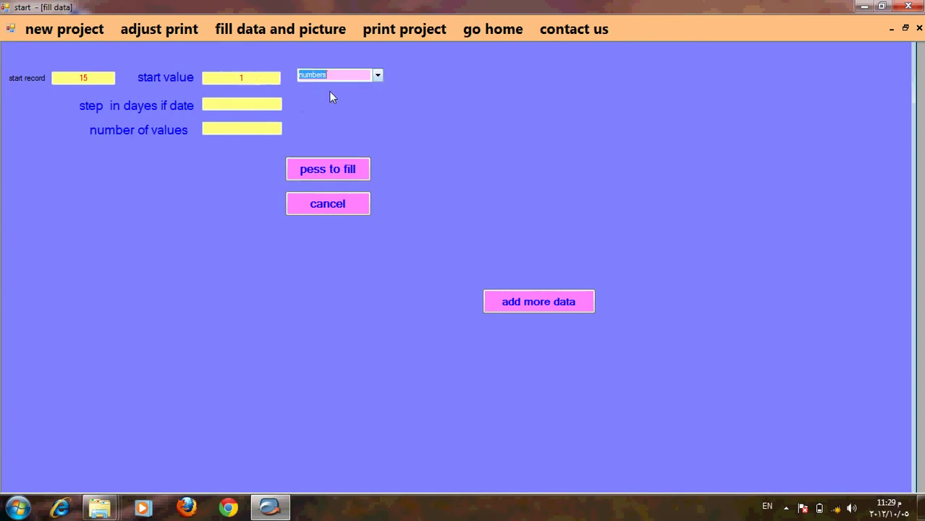
pyautogui.hotkey('shift', 'Tab')
pyautogui.write('2256')
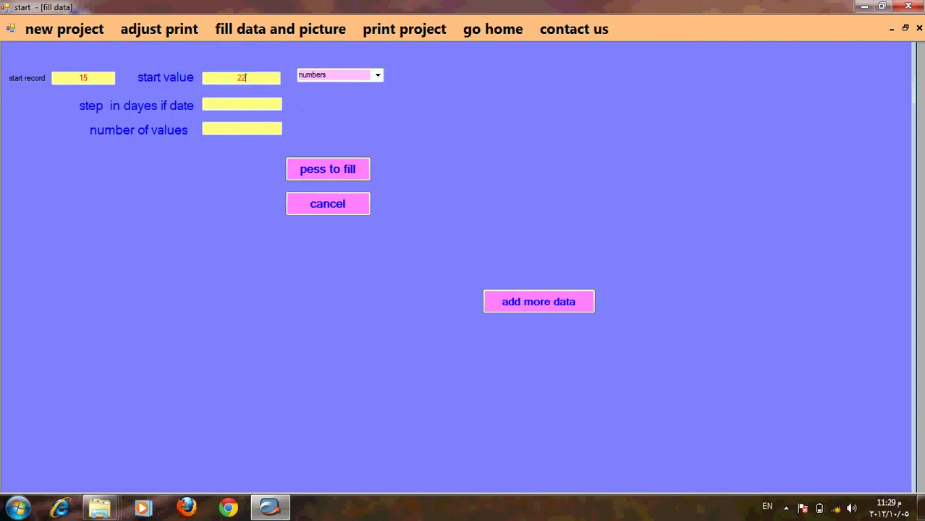
pyautogui.click(276, 102)
pyautogui.write('5')
pyautogui.click(249, 132)
pyautogui.write('10')
pyautogui.click(341, 170)
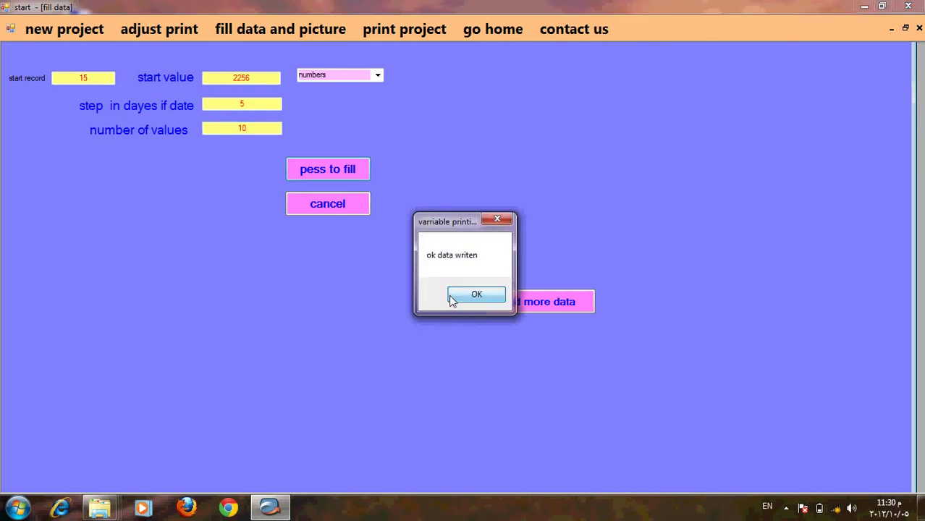
pyautogui.click(452, 295)
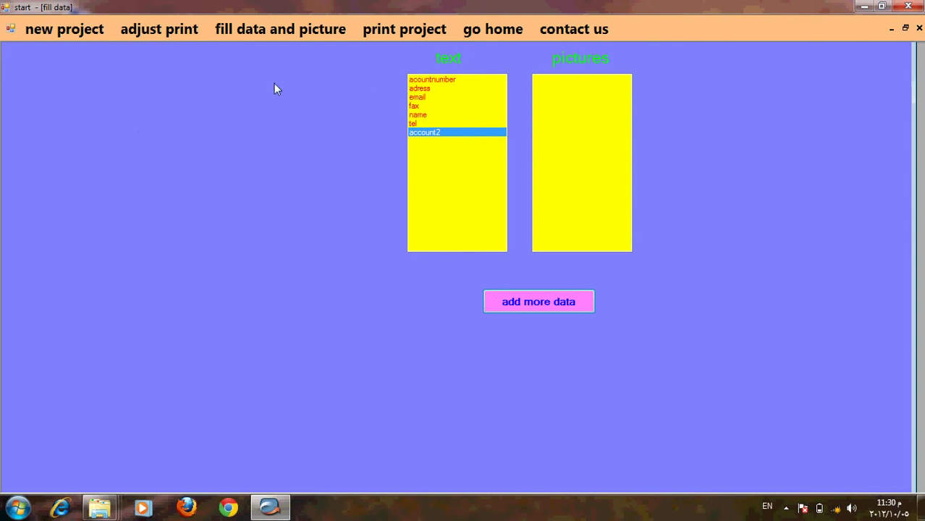
# On the print layout, add one picture slot named pic1
pyautogui.click(160, 29)
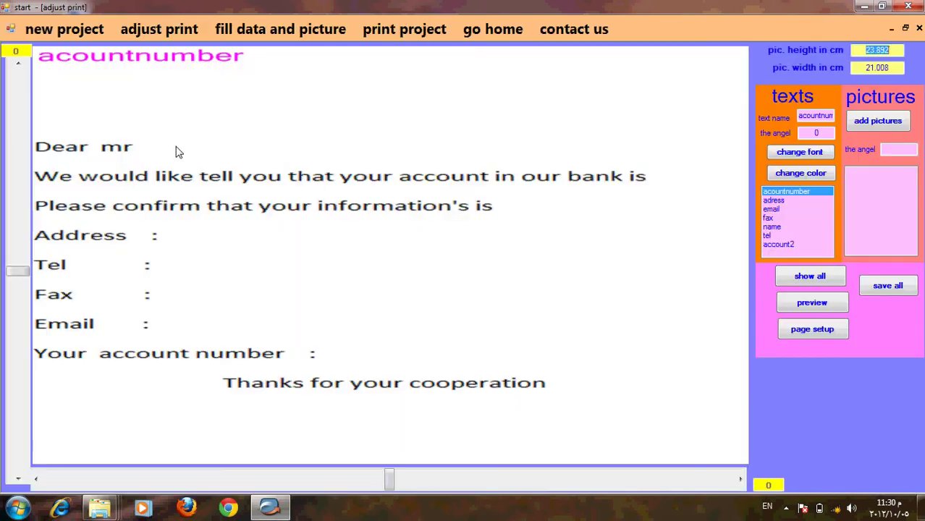
pyautogui.moveTo(773, 201)
pyautogui.mouseDown()
pyautogui.moveTo(780, 245)
pyautogui.moveTo(782, 206)
pyautogui.mouseUp()
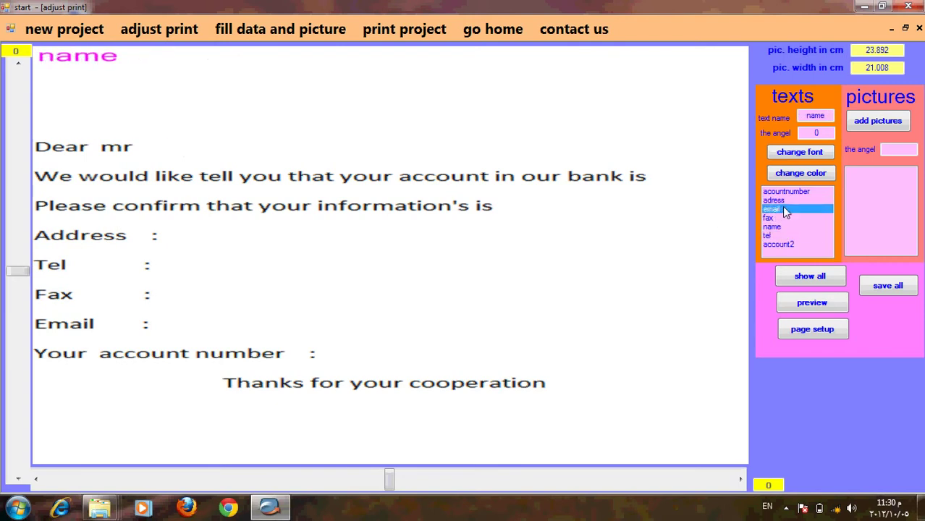
pyautogui.click(871, 124)
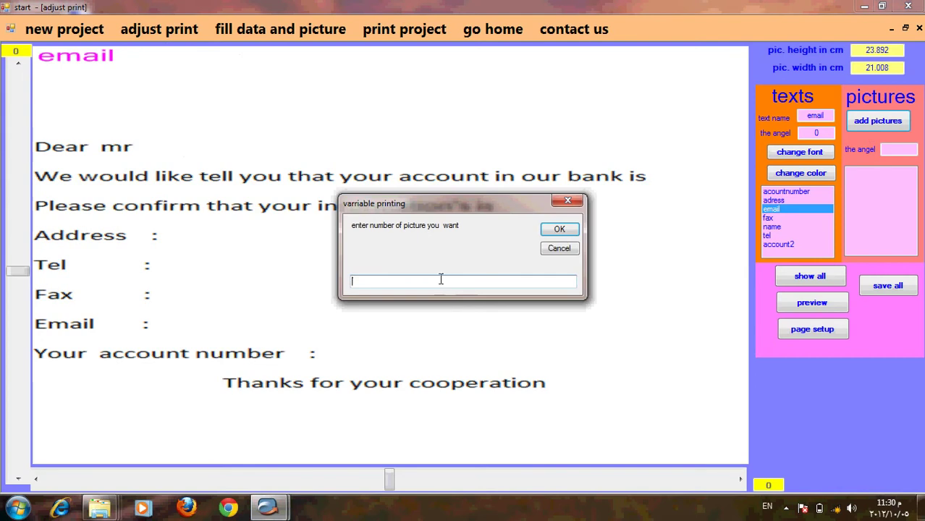
pyautogui.write('1')
pyautogui.click(550, 232)
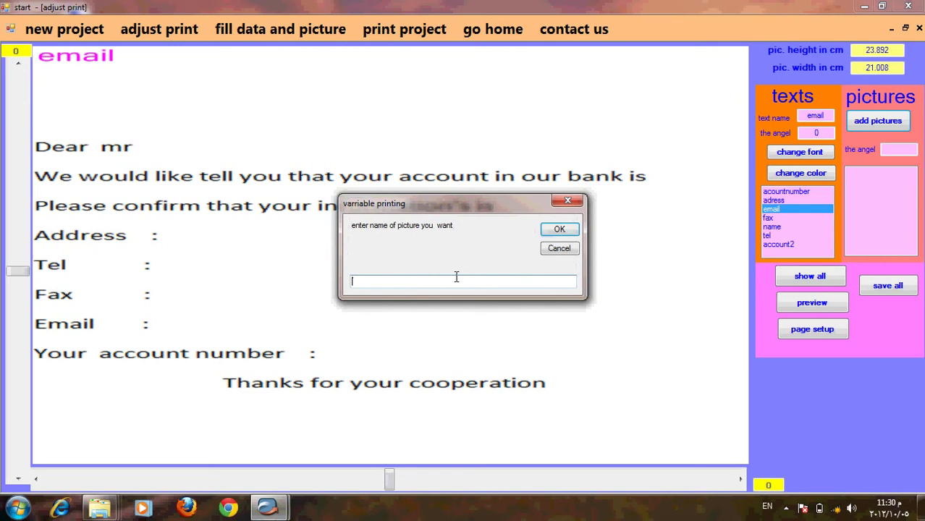
pyautogui.write('pic1')
pyautogui.click(543, 232)
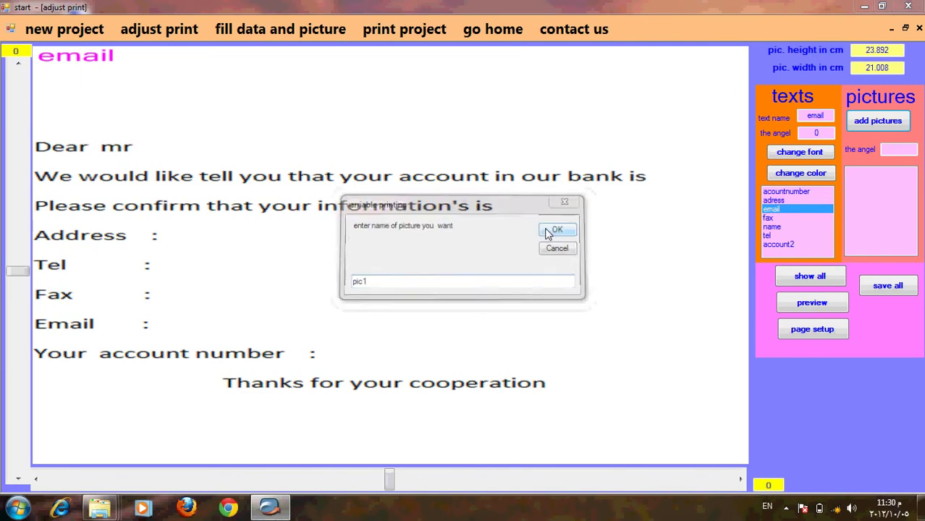
# Load agent pic\2.jpg as pic1's sample photo, accepting its resolution
pyautogui.doubleClick(197, 138)
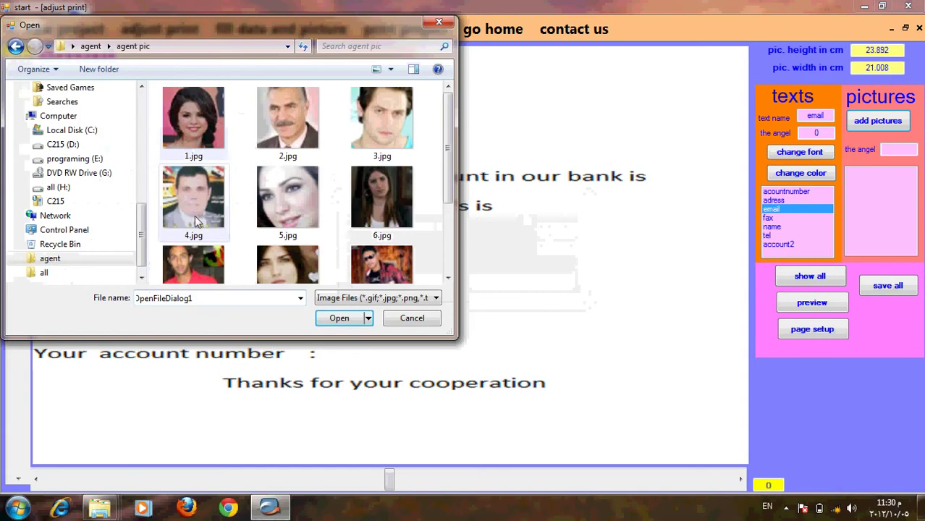
pyautogui.click(299, 197)
pyautogui.click(287, 118)
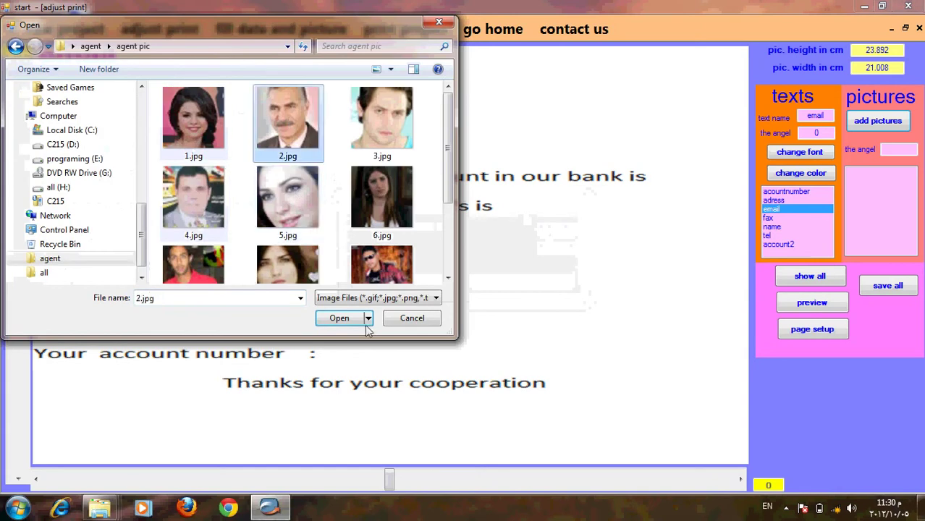
pyautogui.click(338, 318)
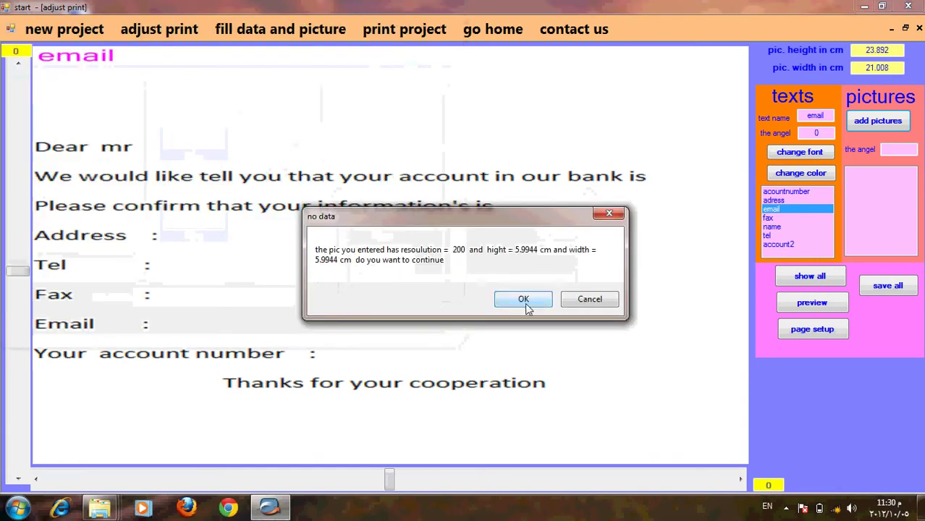
pyautogui.click(523, 299)
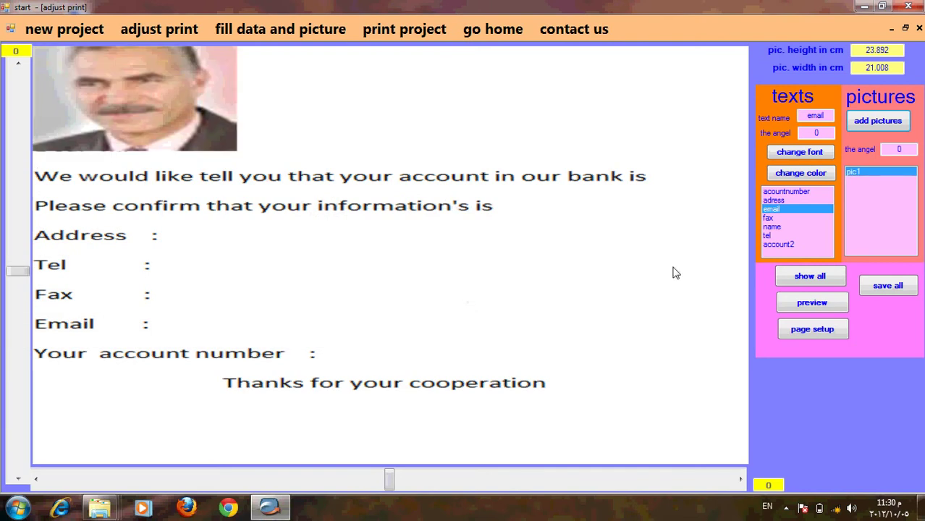
# Save the whole letter layout and return to the home screen
pyautogui.click(892, 286)
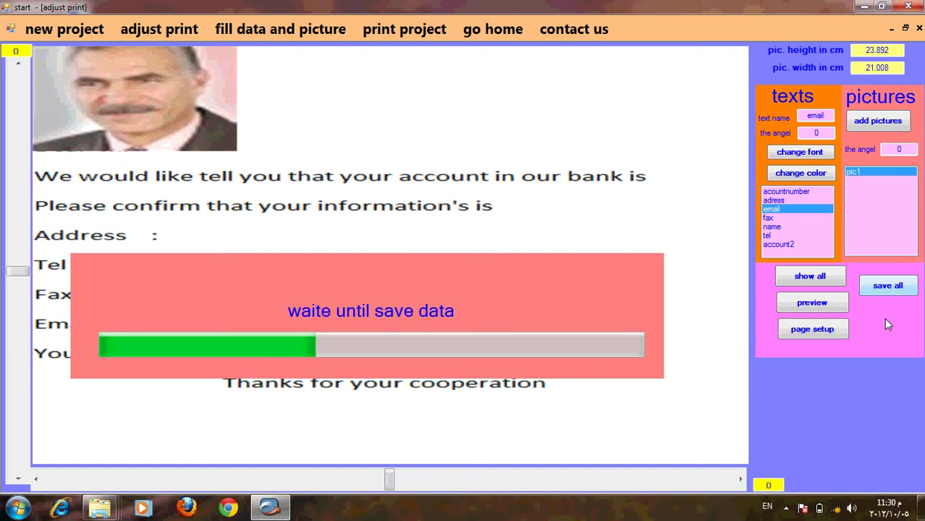
pyautogui.click(485, 295)
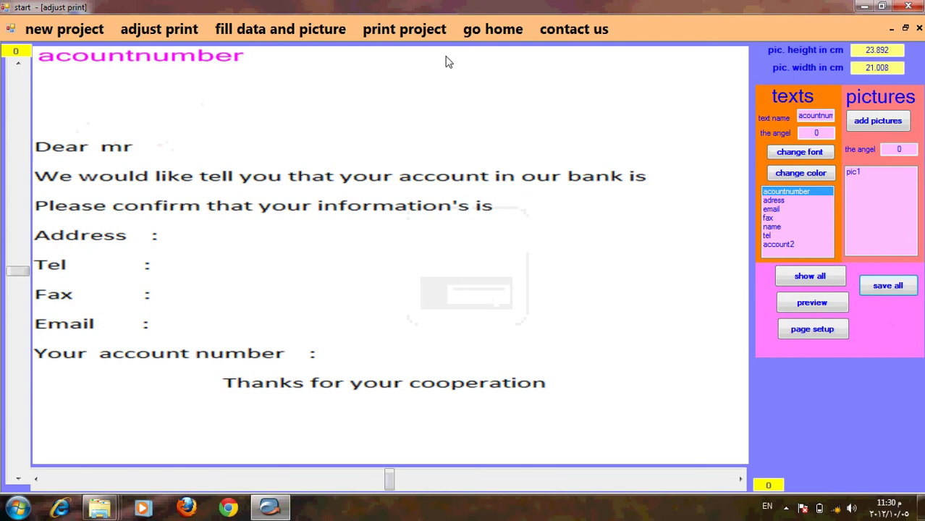
pyautogui.click(474, 32)
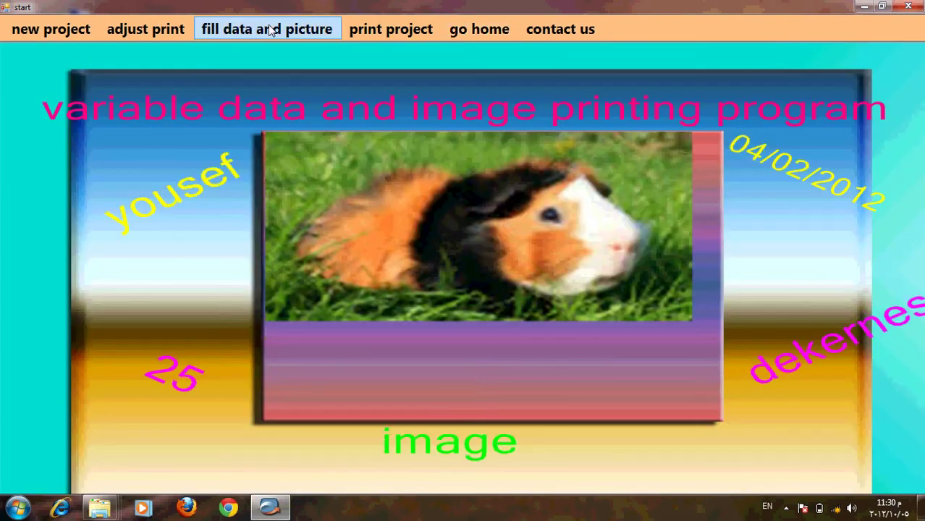
# Fill pic1 with the ten photos from the agent pic folder from record 15
pyautogui.click(270, 30)
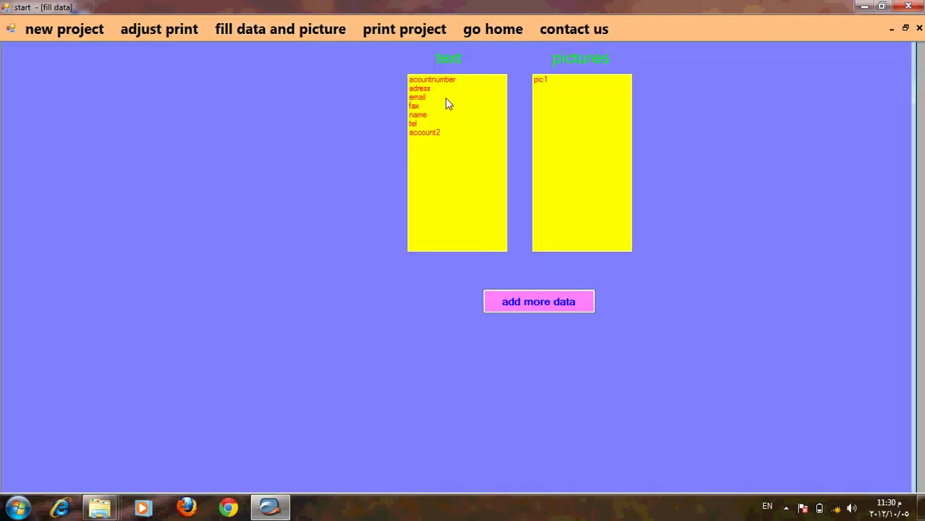
pyautogui.click(540, 79)
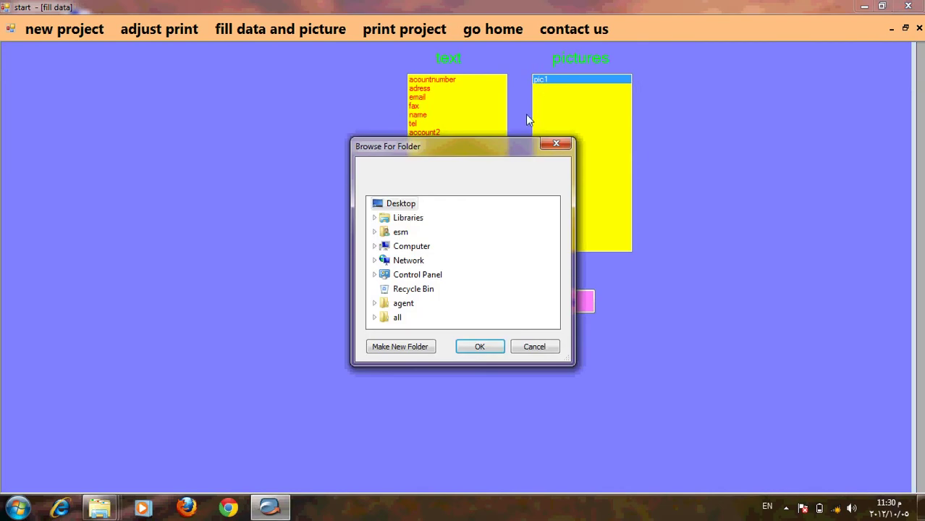
pyautogui.click(374, 303)
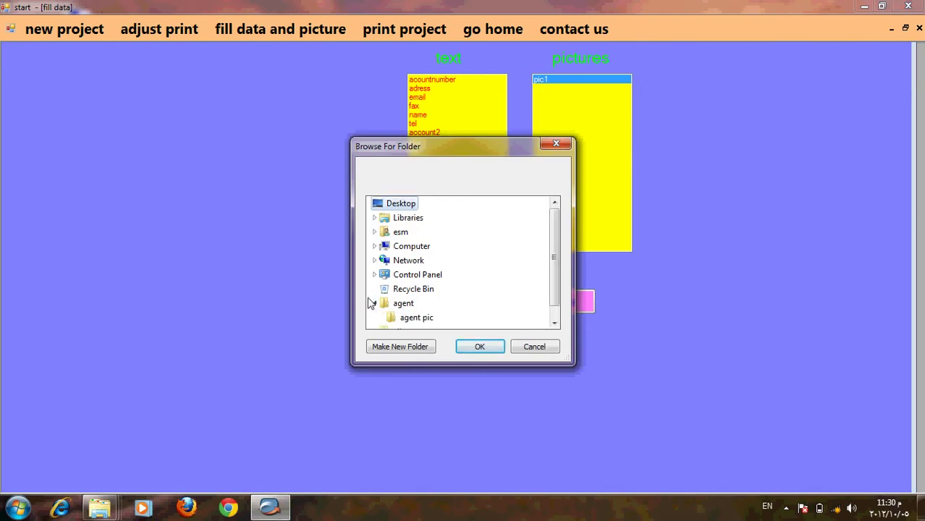
pyautogui.scroll(-1, 420, 311)
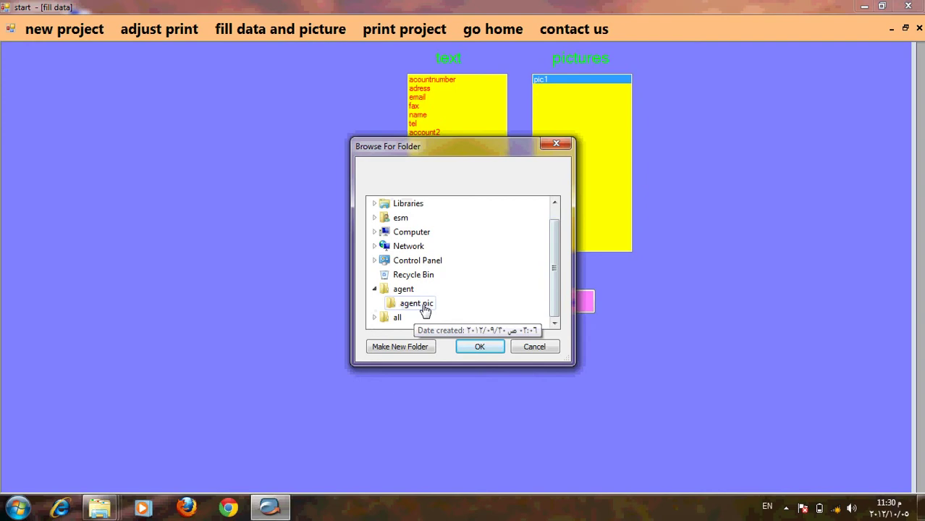
pyautogui.click(425, 304)
pyautogui.click(485, 350)
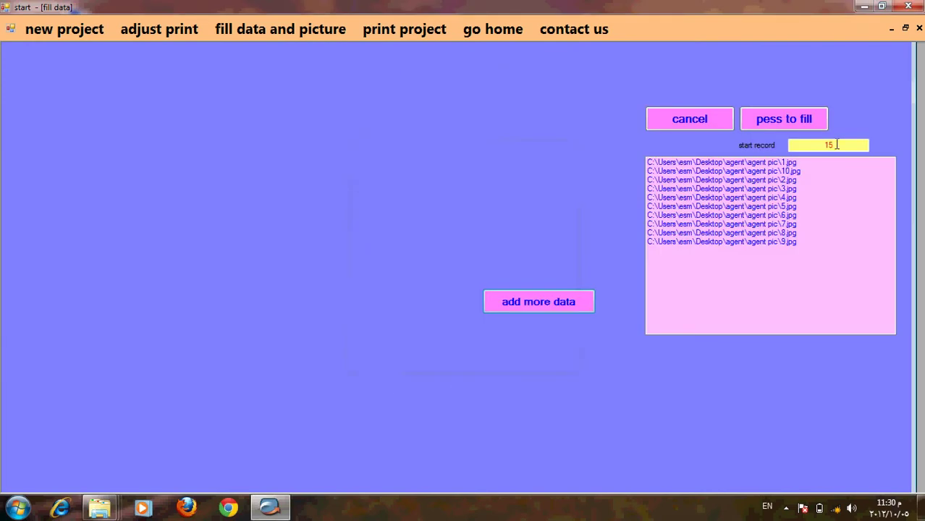
pyautogui.click(789, 120)
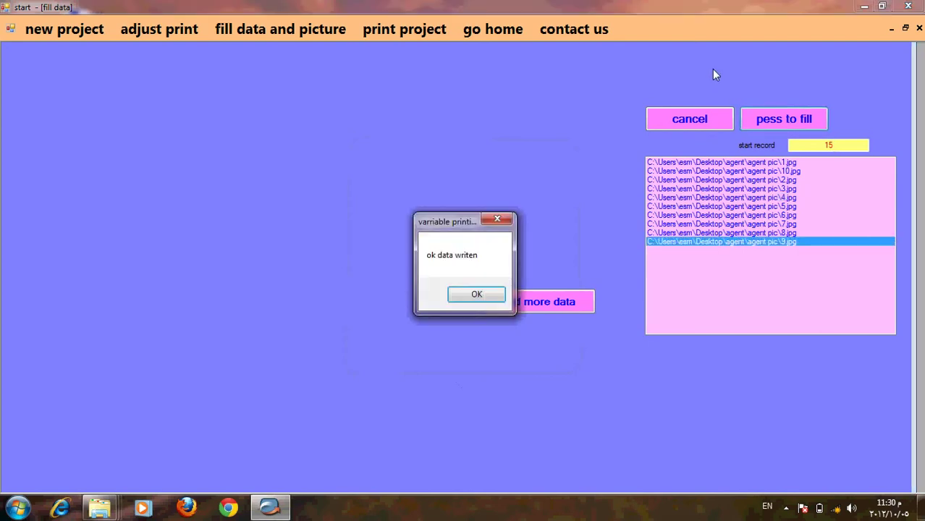
pyautogui.click(474, 294)
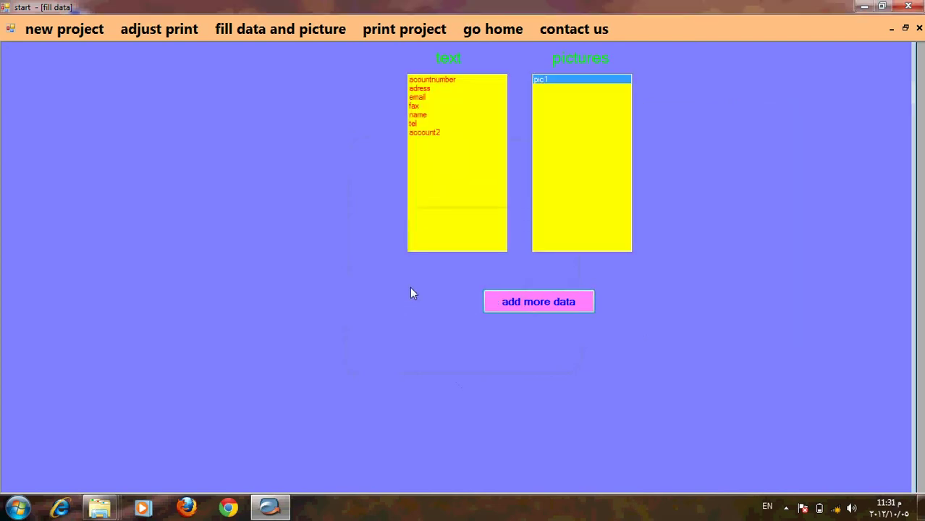
# On the print layout, show the pic1 photo and select the acountnumber text field
pyautogui.click(158, 32)
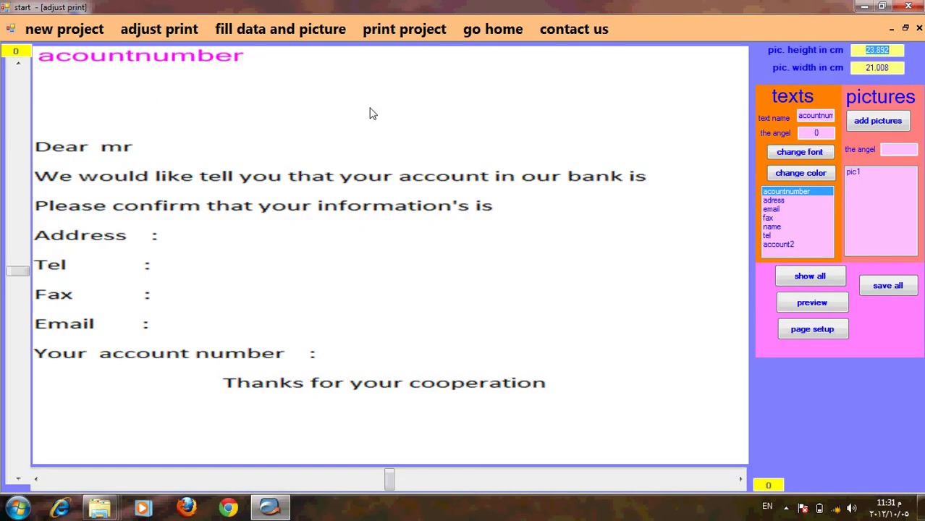
pyautogui.click(856, 172)
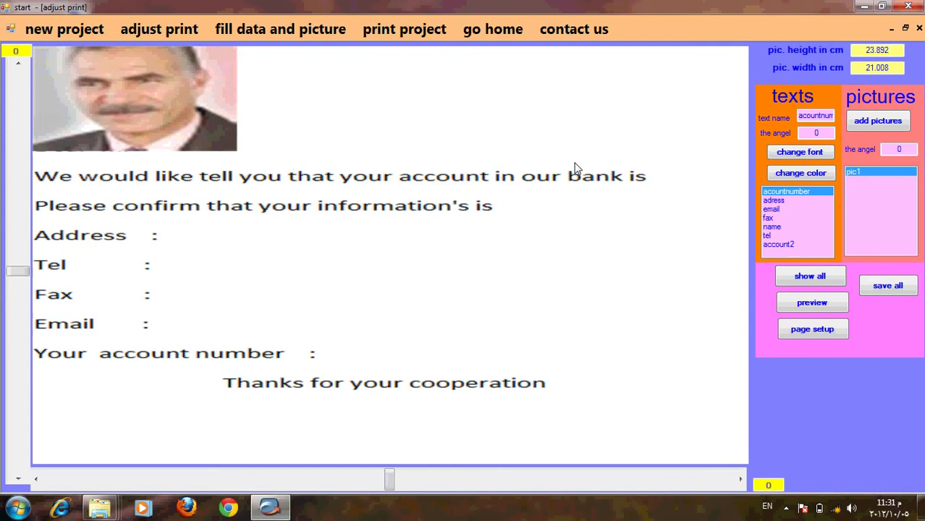
pyautogui.click(777, 201)
pyautogui.click(775, 218)
pyautogui.click(787, 200)
pyautogui.click(789, 191)
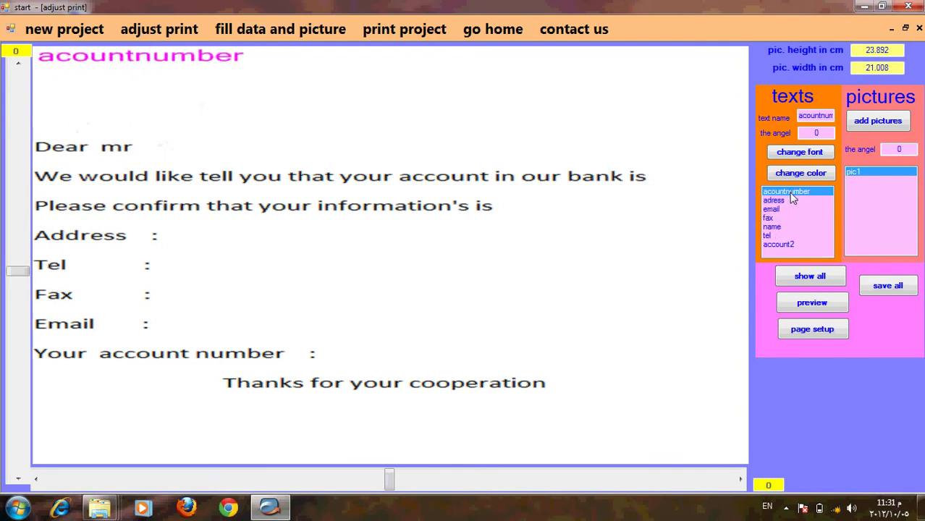
# Move acountnumber after 'Your account number :', then select the adress field
pyautogui.click(20, 322)
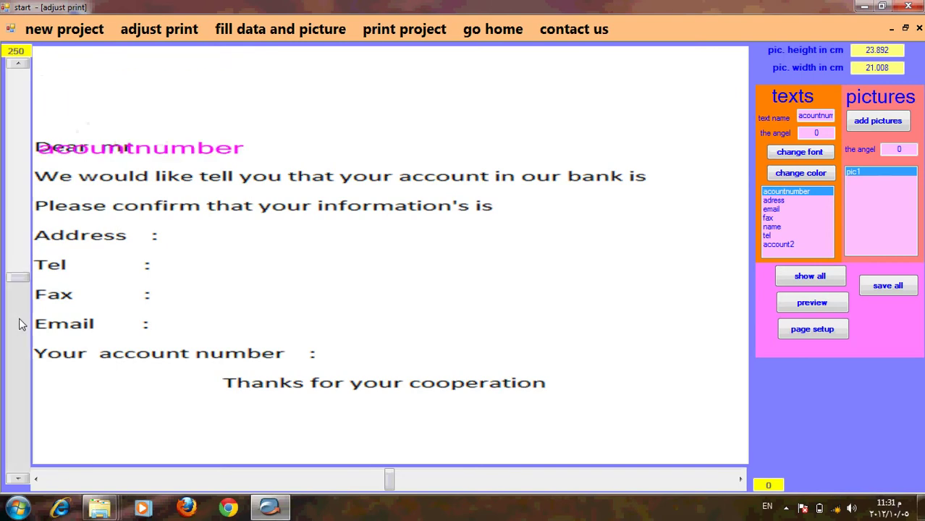
pyautogui.click(20, 323)
pyautogui.click(19, 323)
pyautogui.click(19, 323)
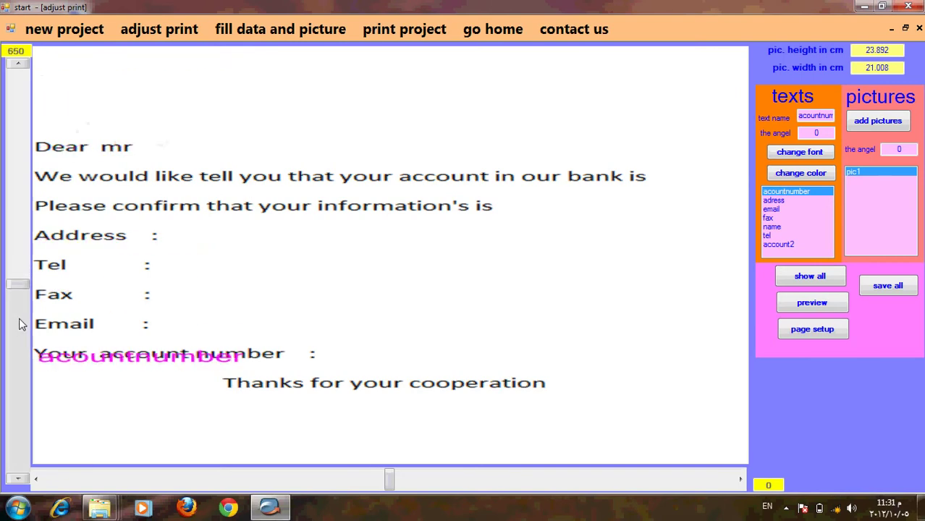
pyautogui.click(471, 484)
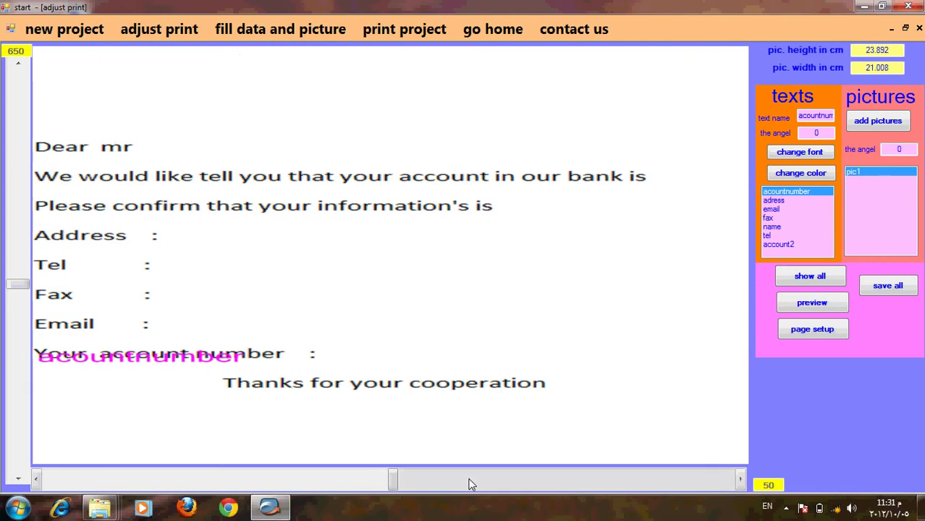
pyautogui.click(469, 484)
pyautogui.click(469, 484)
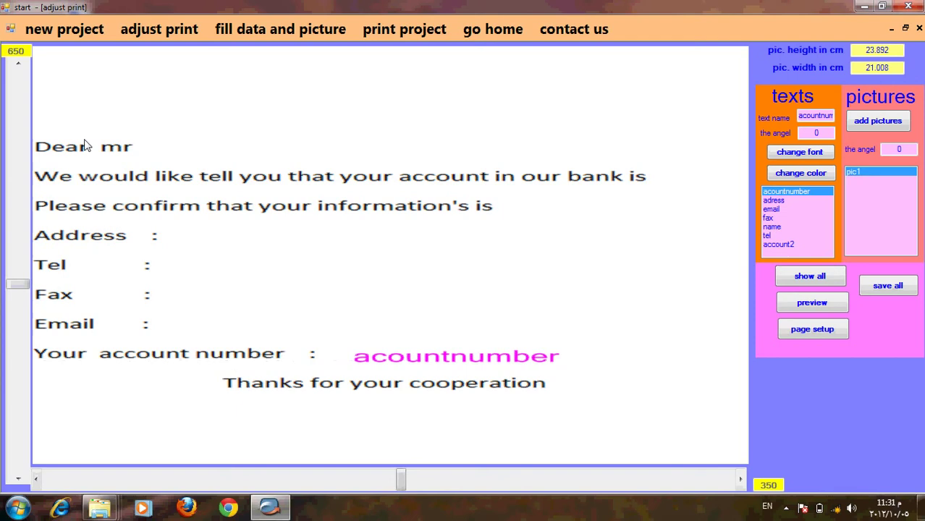
pyautogui.click(20, 64)
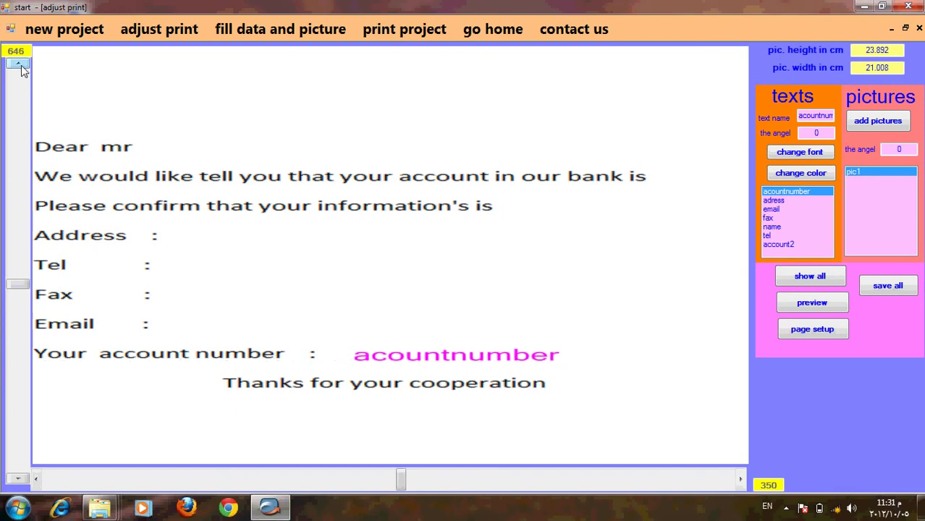
pyautogui.click(774, 200)
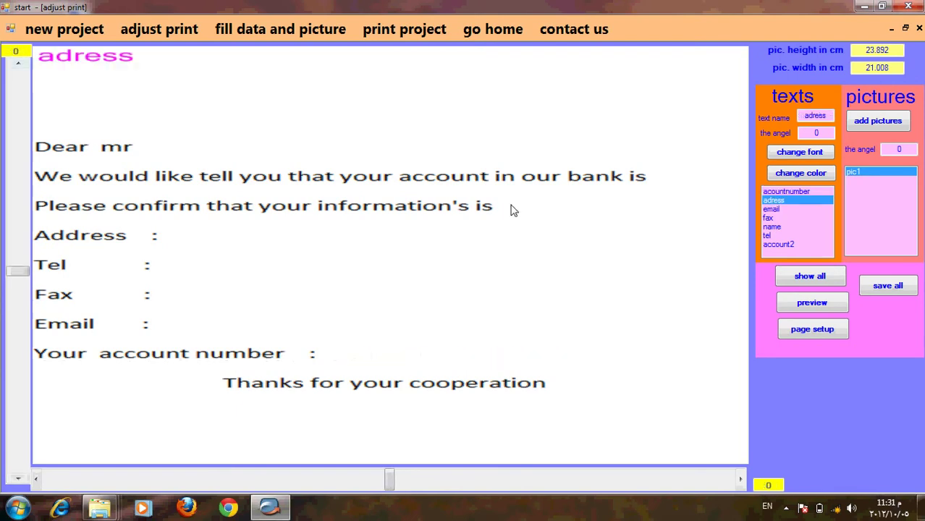
# Move the adress field onto the Address line beside its label
pyautogui.click(15, 378)
pyautogui.click(15, 378)
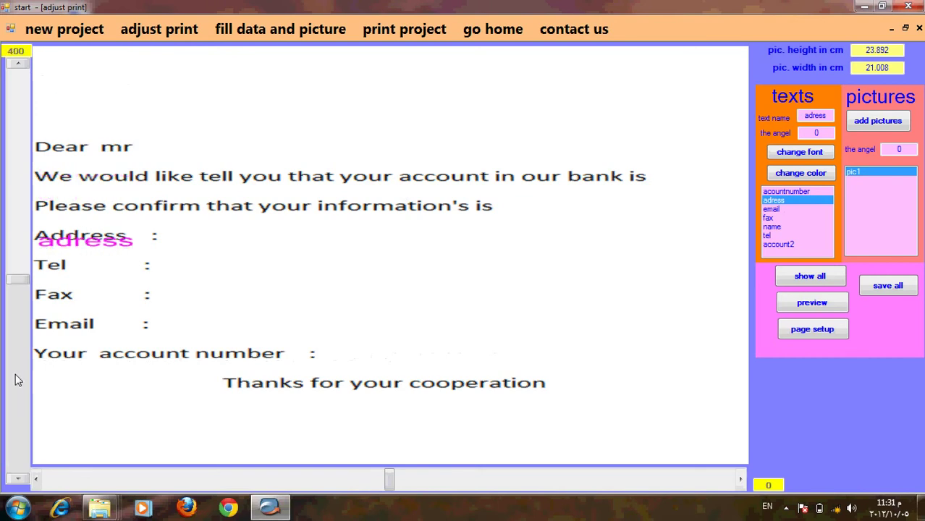
pyautogui.click(593, 475)
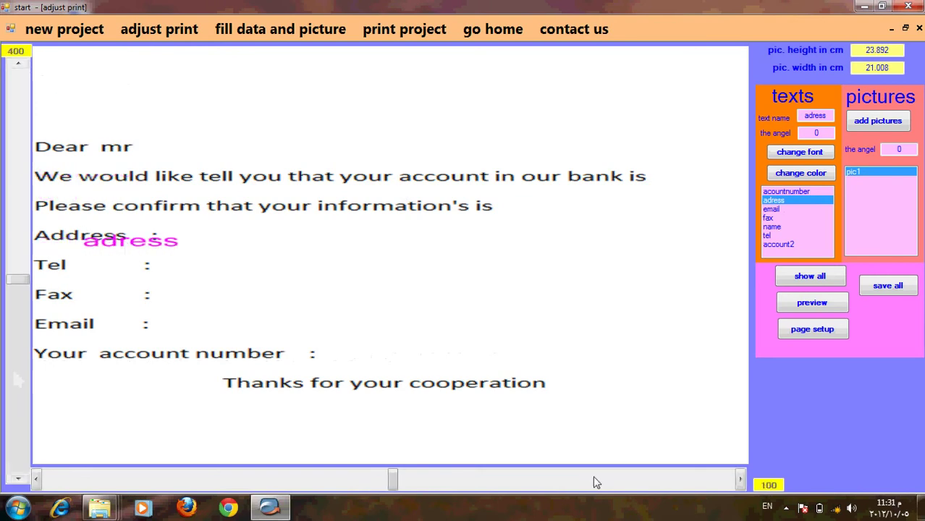
pyautogui.click(593, 476)
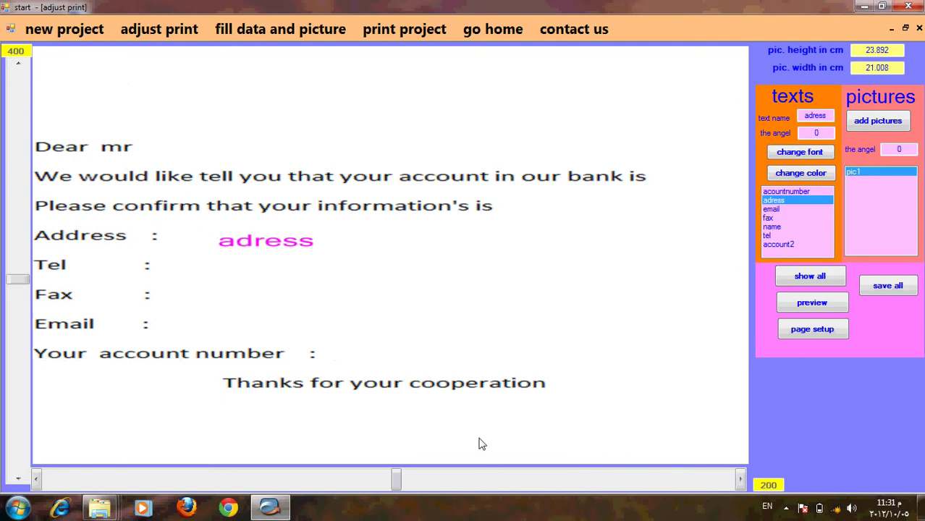
pyautogui.click(18, 63)
pyautogui.click(18, 64)
pyautogui.click(18, 64)
pyautogui.click(18, 64)
pyautogui.click(18, 64)
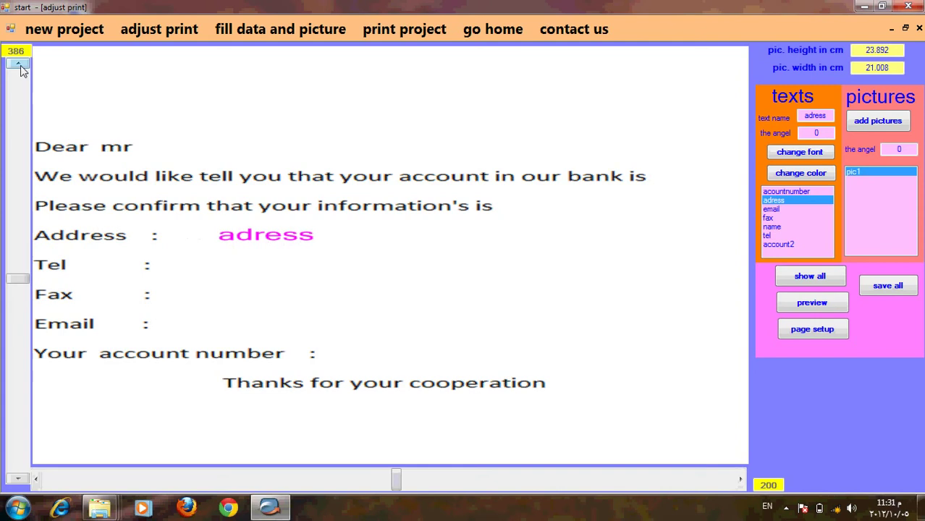
# Move the email field after 'Email :', then select the fax field
pyautogui.click(799, 209)
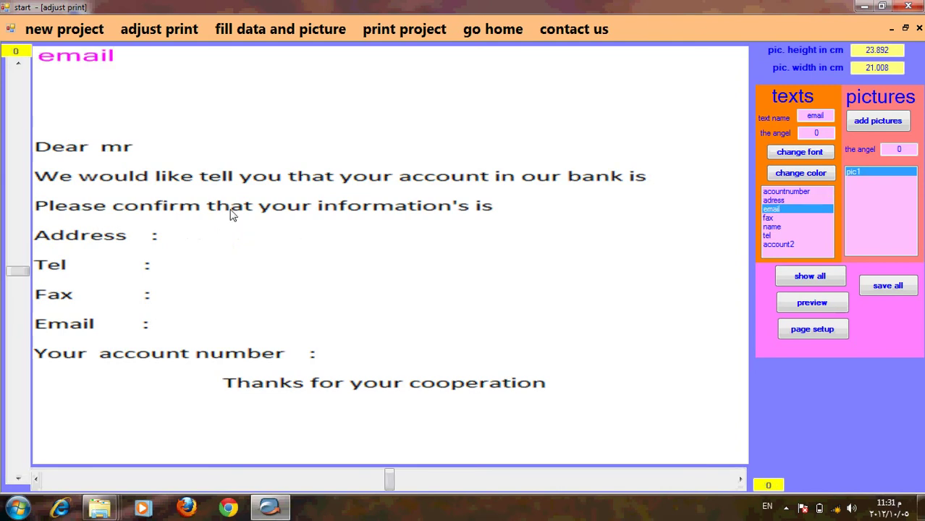
pyautogui.click(15, 314)
pyautogui.click(15, 314)
pyautogui.click(14, 315)
pyautogui.click(15, 314)
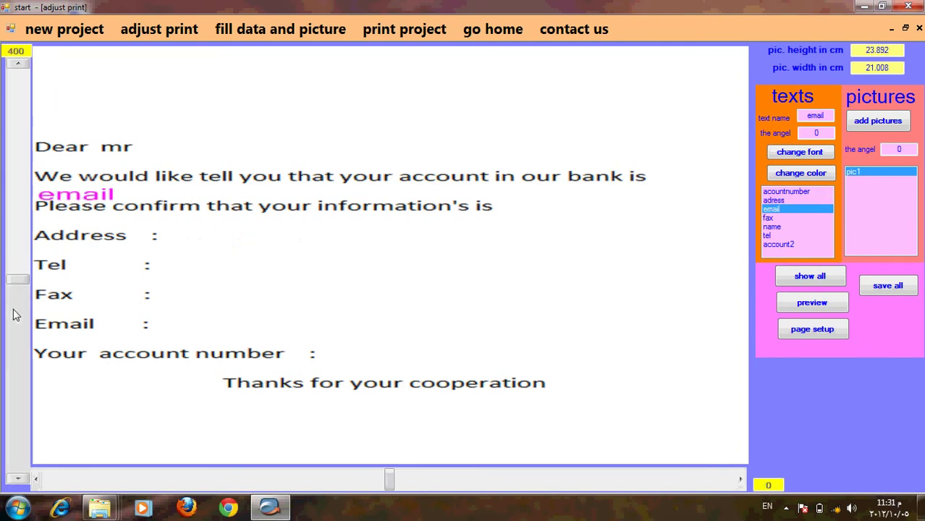
pyautogui.click(15, 314)
pyautogui.click(15, 314)
pyautogui.click(15, 314)
pyautogui.click(20, 252)
pyautogui.click(21, 252)
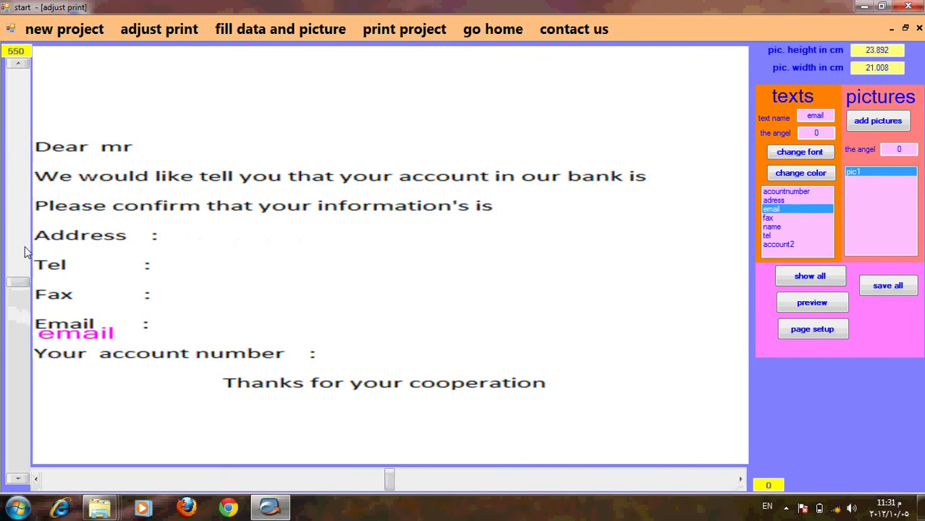
pyautogui.click(465, 484)
pyautogui.click(467, 484)
pyautogui.click(467, 484)
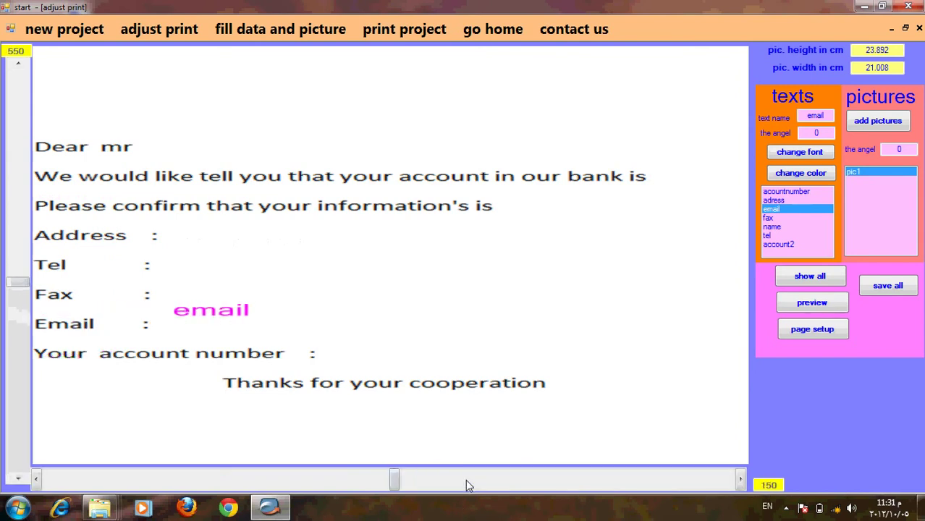
pyautogui.click(18, 481)
pyautogui.click(17, 481)
pyautogui.click(17, 481)
pyautogui.click(17, 481)
pyautogui.click(17, 481)
pyautogui.click(18, 480)
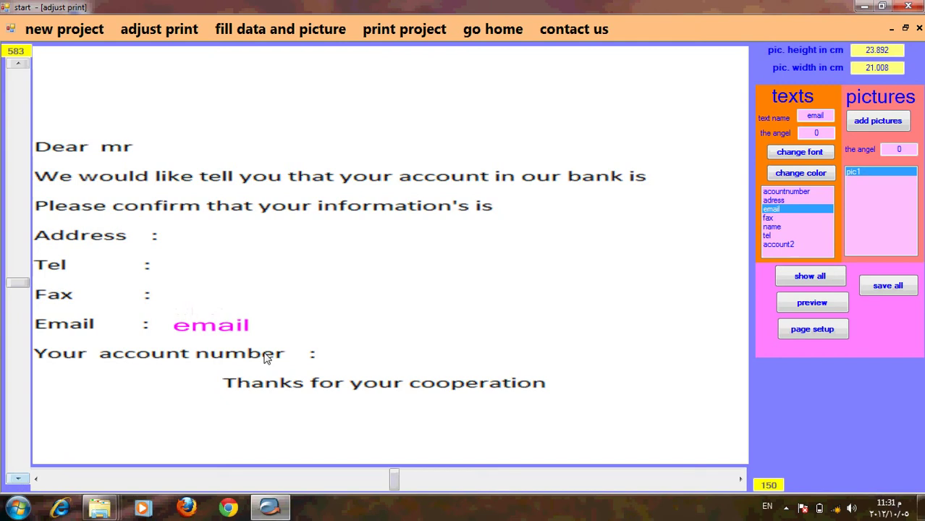
pyautogui.click(769, 218)
# Move the fax field down onto the Fax line and just right of the Fax label
pyautogui.click(23, 362)
pyautogui.click(23, 362)
pyautogui.click(23, 362)
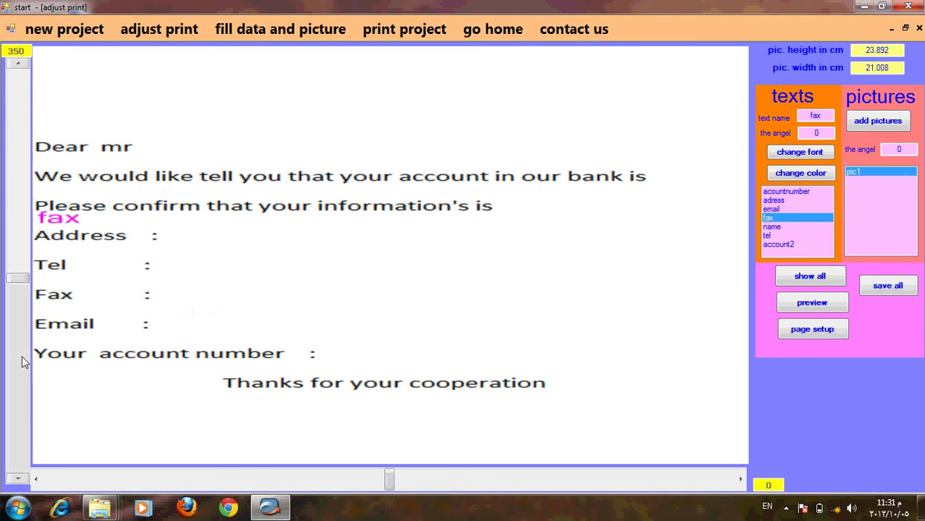
pyautogui.click(23, 362)
pyautogui.click(23, 362)
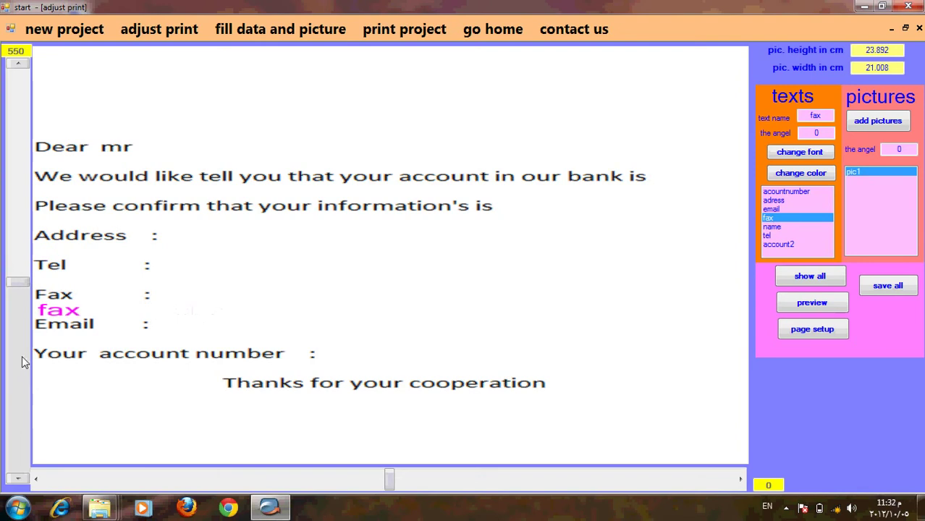
pyautogui.click(18, 63)
pyautogui.click(18, 64)
pyautogui.click(18, 64)
pyautogui.click(19, 63)
pyautogui.click(19, 63)
pyautogui.click(19, 64)
pyautogui.click(502, 484)
pyautogui.click(503, 485)
pyautogui.click(502, 483)
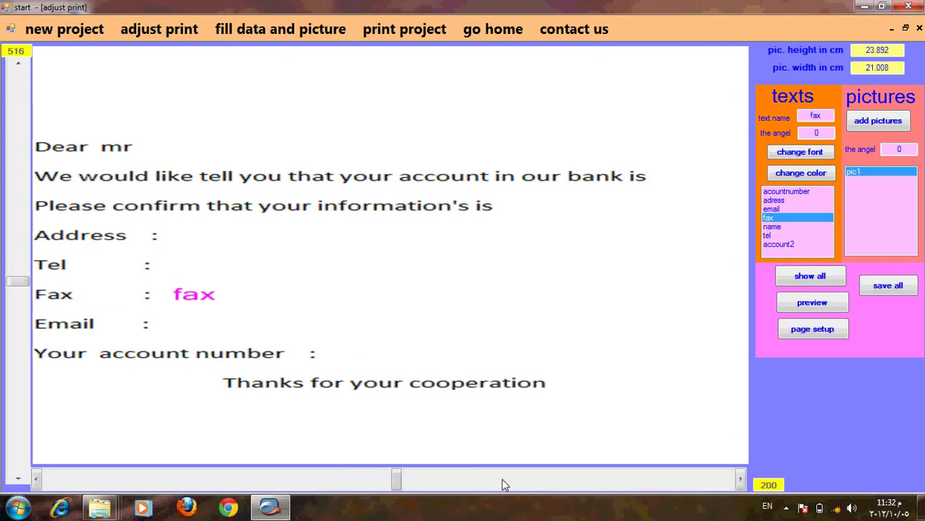
# Place the name field on the Dear mr line, right after 'Dear mr'
pyautogui.click(774, 227)
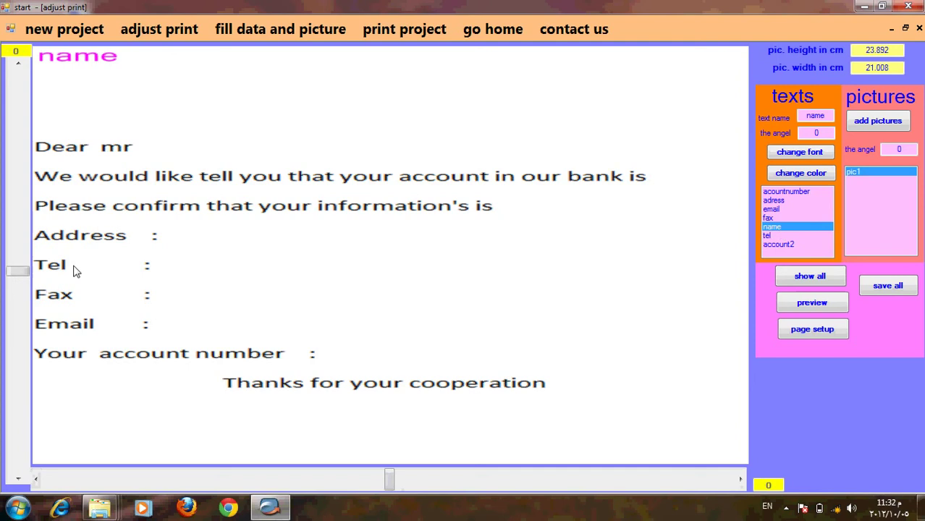
pyautogui.click(22, 349)
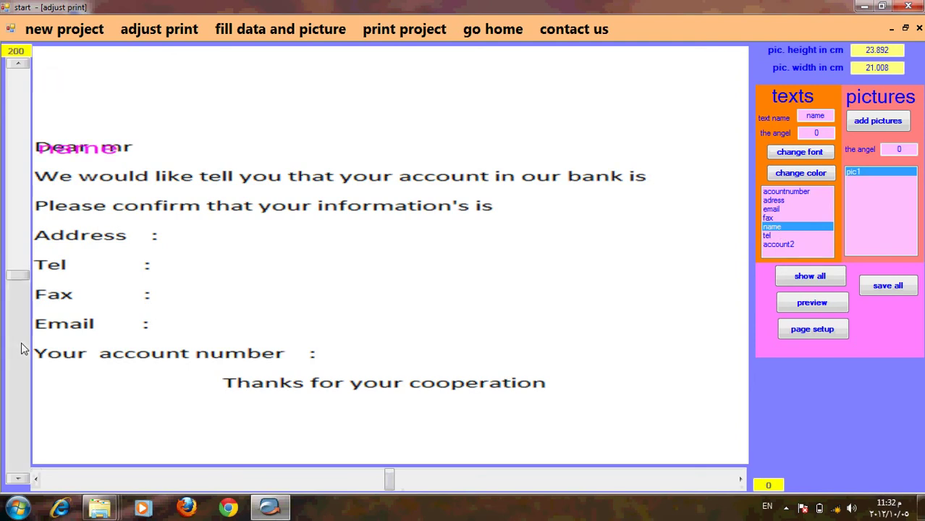
pyautogui.click(477, 480)
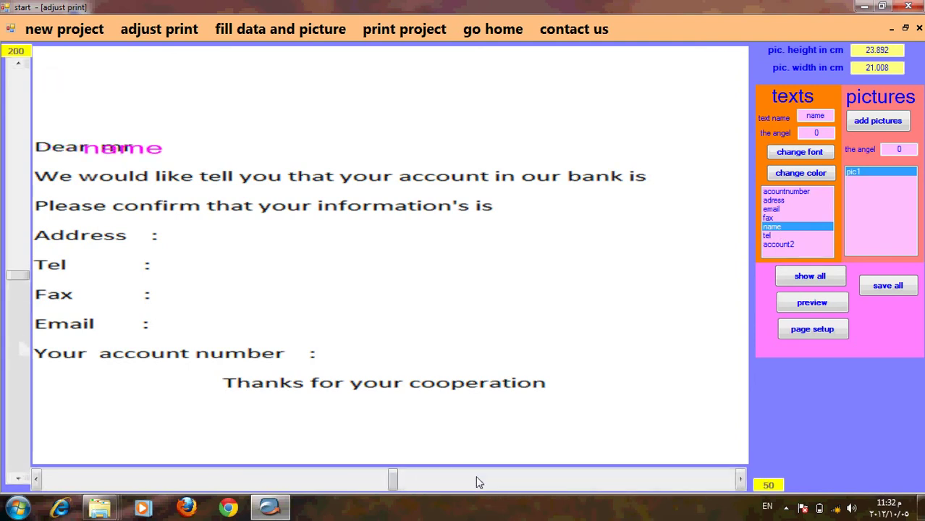
pyautogui.click(476, 482)
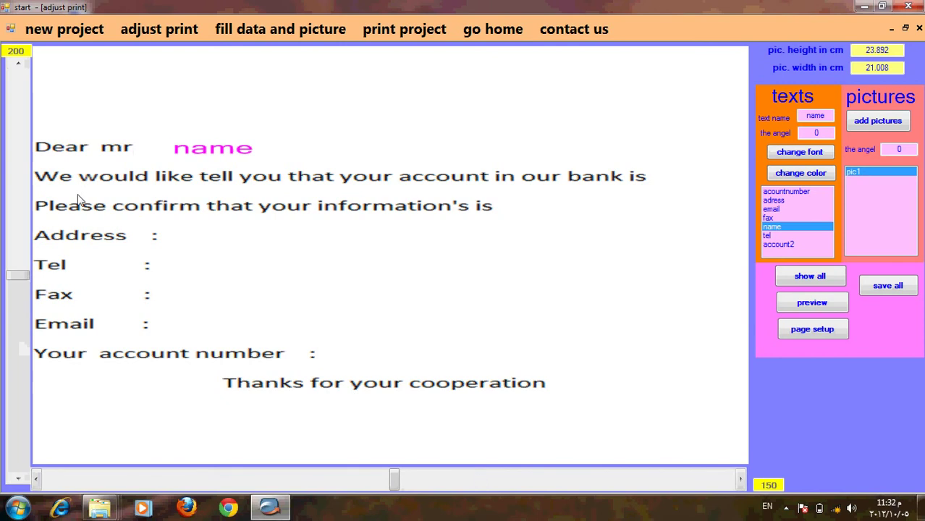
pyautogui.click(18, 64)
pyautogui.click(20, 65)
pyautogui.click(21, 65)
pyautogui.click(21, 66)
pyautogui.click(22, 66)
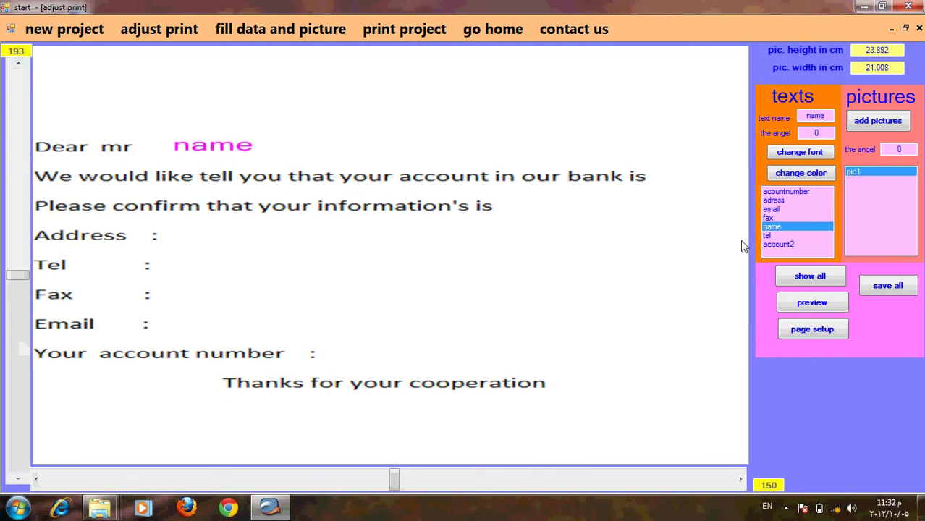
pyautogui.click(770, 235)
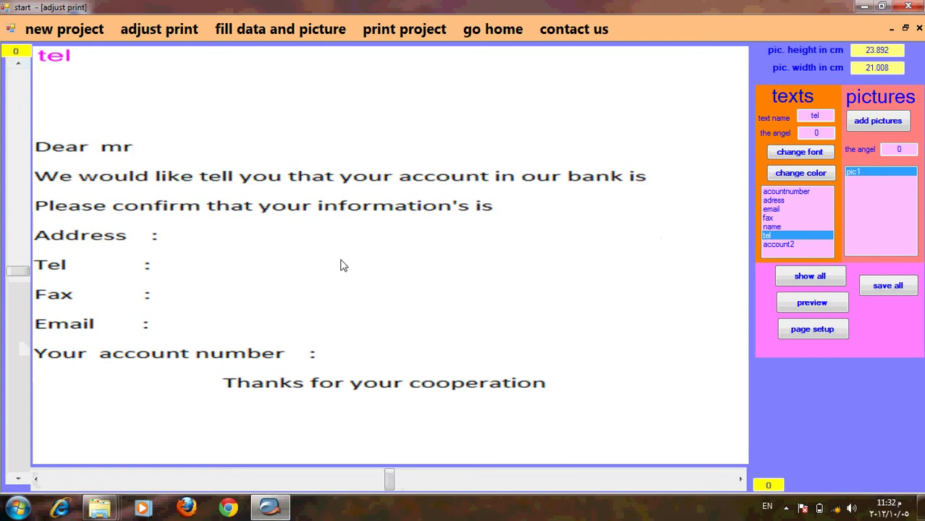
# Position the tel field on the Tel line, just past the colon
pyautogui.click(21, 327)
pyautogui.click(21, 331)
pyautogui.click(21, 333)
pyautogui.click(21, 334)
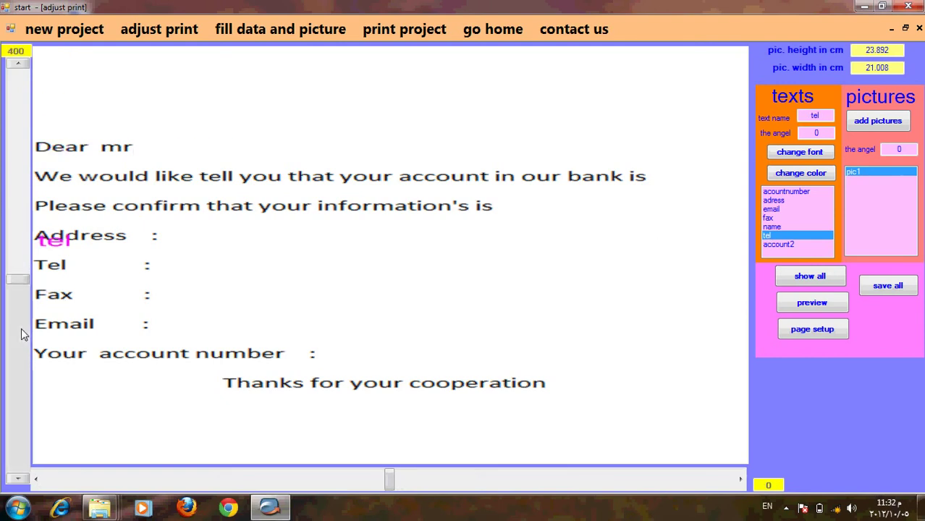
pyautogui.click(462, 480)
pyautogui.click(463, 480)
pyautogui.click(463, 480)
pyautogui.click(462, 479)
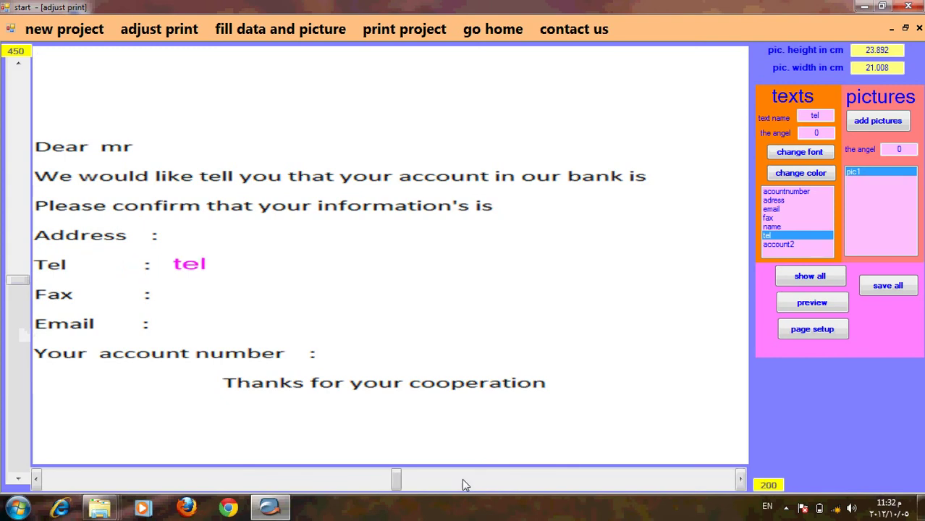
# Move the account2 field down to the bank line and right along it
pyautogui.click(781, 245)
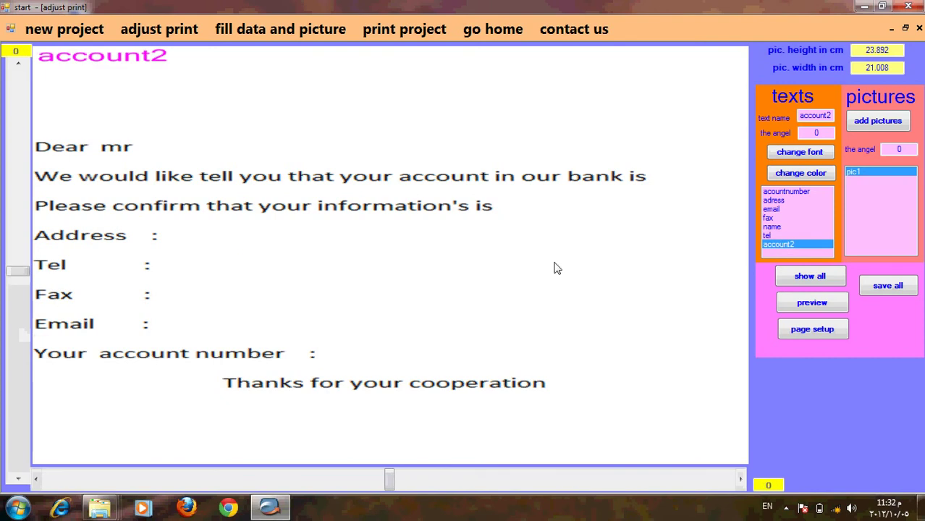
pyautogui.click(22, 327)
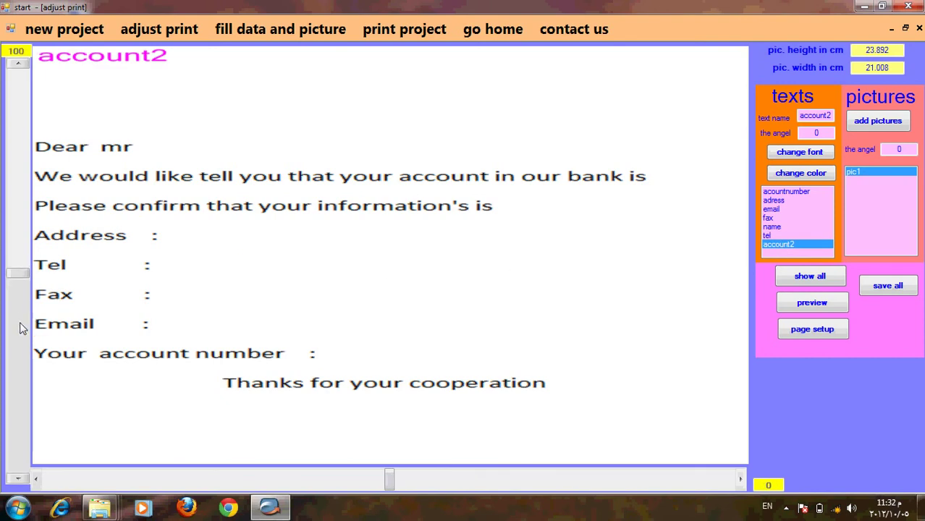
pyautogui.click(22, 327)
pyautogui.click(22, 327)
pyautogui.click(22, 328)
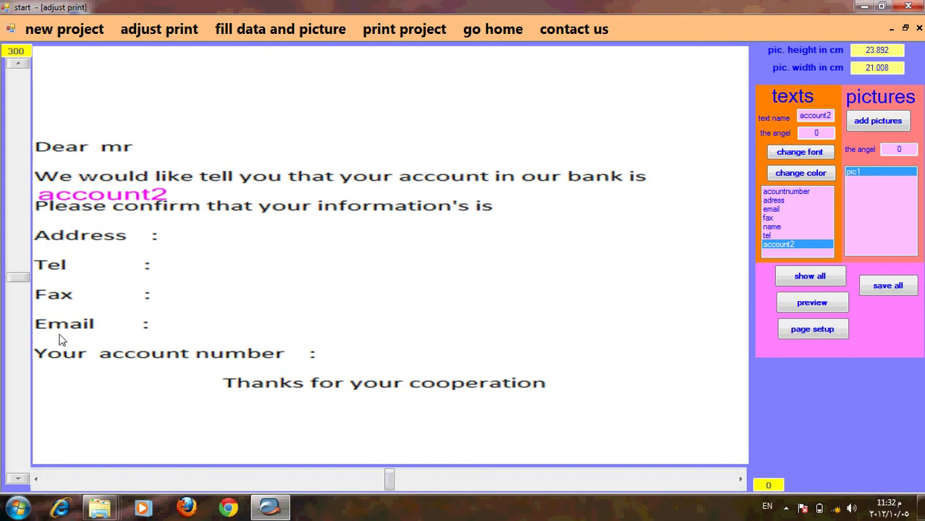
pyautogui.click(475, 484)
pyautogui.click(475, 485)
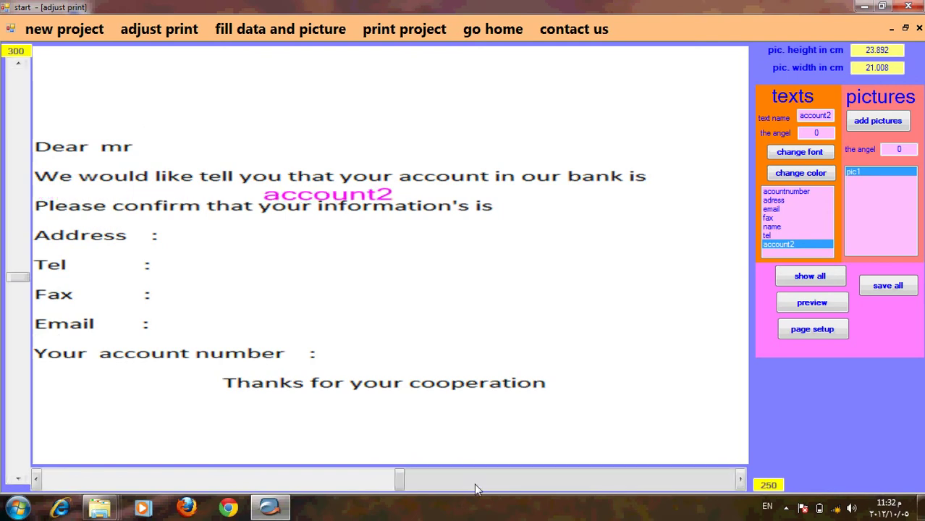
pyautogui.click(475, 485)
pyautogui.click(475, 485)
pyautogui.click(475, 485)
pyautogui.click(475, 485)
pyautogui.click(475, 485)
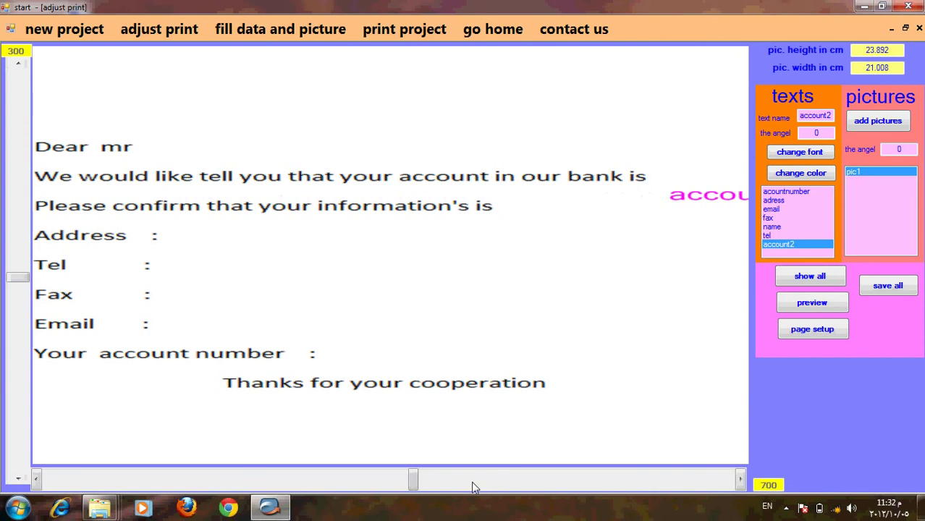
# Fine-tune account2 to follow 'our bank is', then show all fields with the photo
pyautogui.click(21, 103)
pyautogui.click(20, 103)
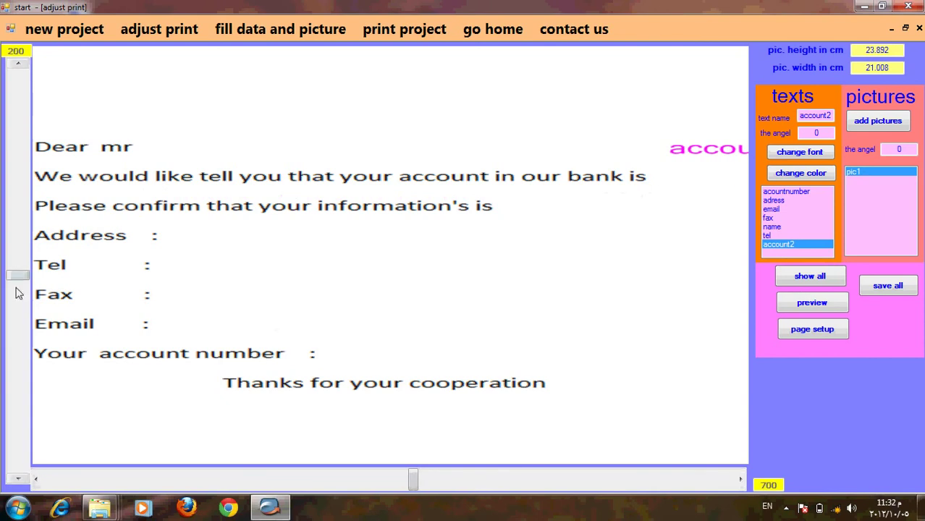
pyautogui.click(21, 314)
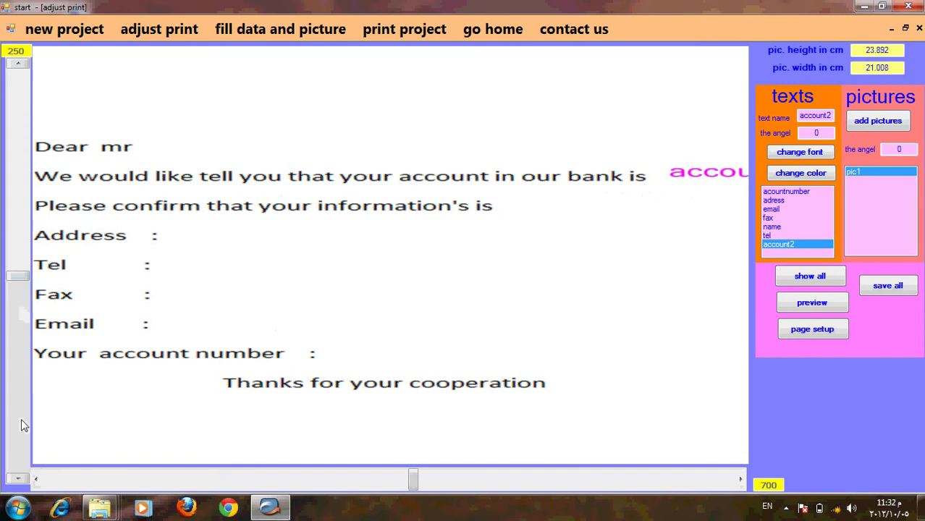
pyautogui.click(13, 480)
pyautogui.click(15, 480)
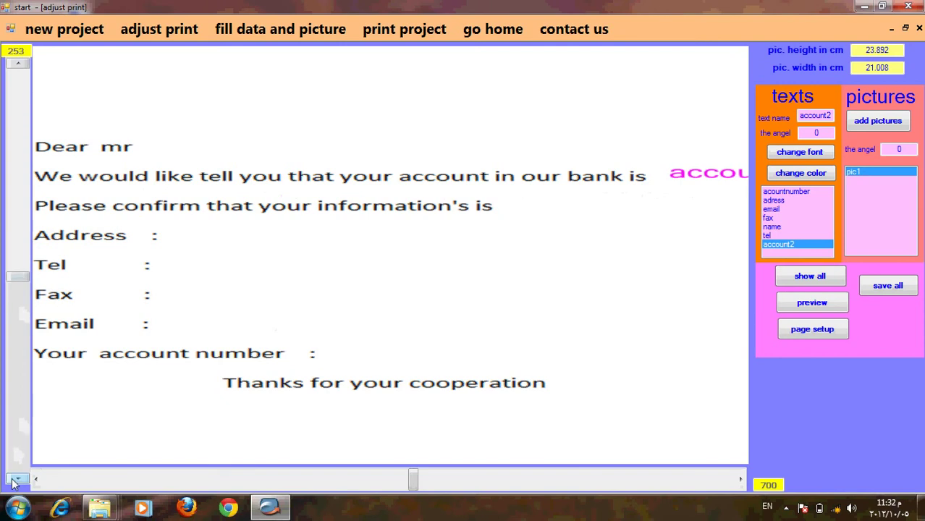
pyautogui.click(14, 480)
pyautogui.click(15, 481)
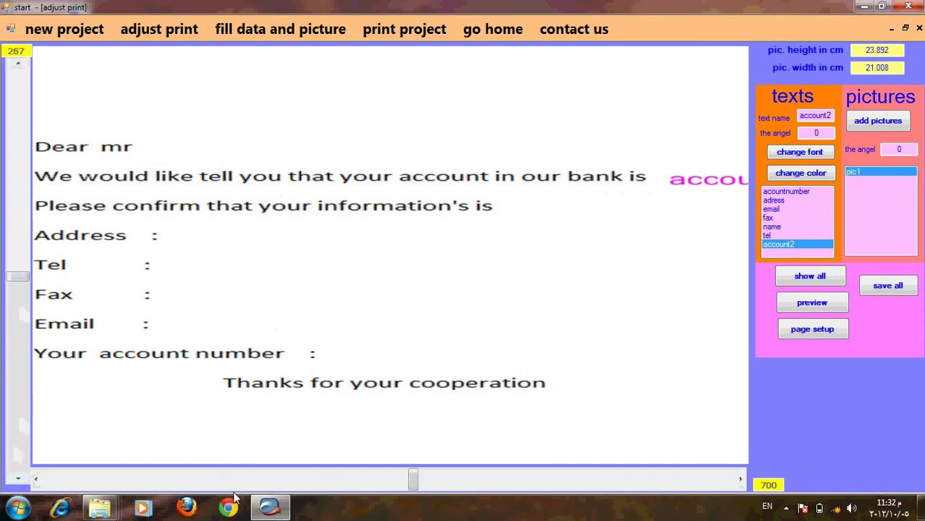
pyautogui.click(36, 482)
pyautogui.click(36, 481)
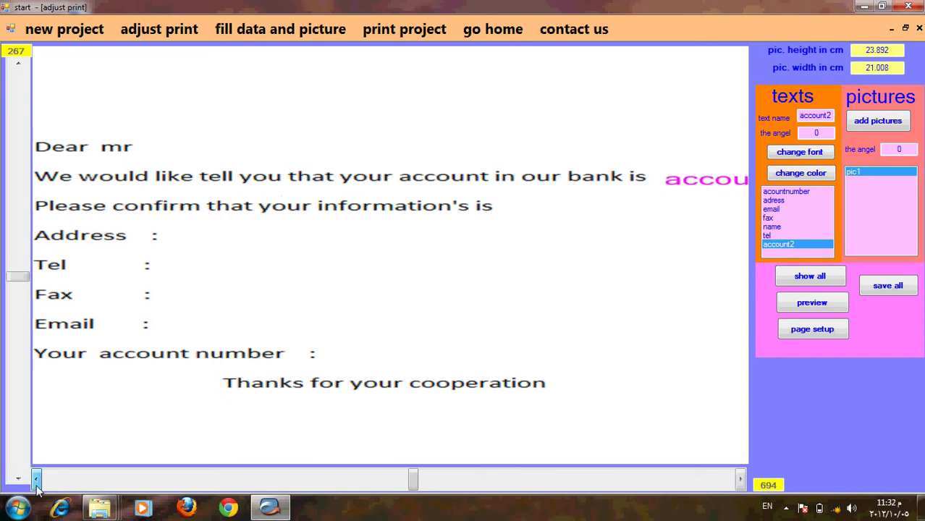
pyautogui.click(20, 65)
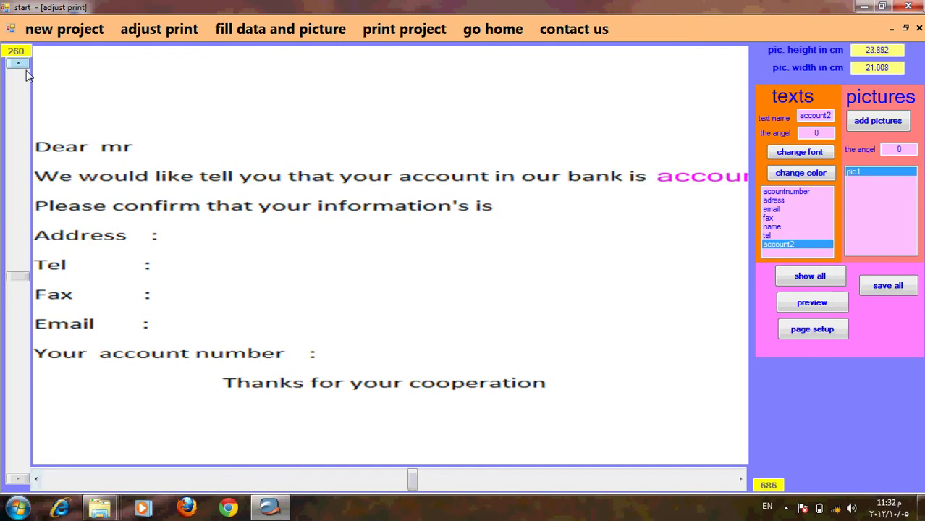
pyautogui.click(35, 480)
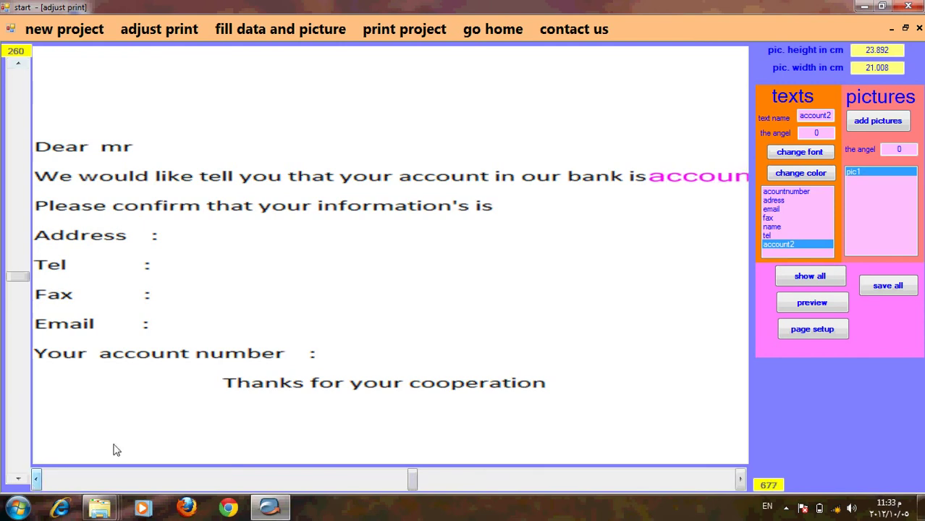
pyautogui.click(812, 276)
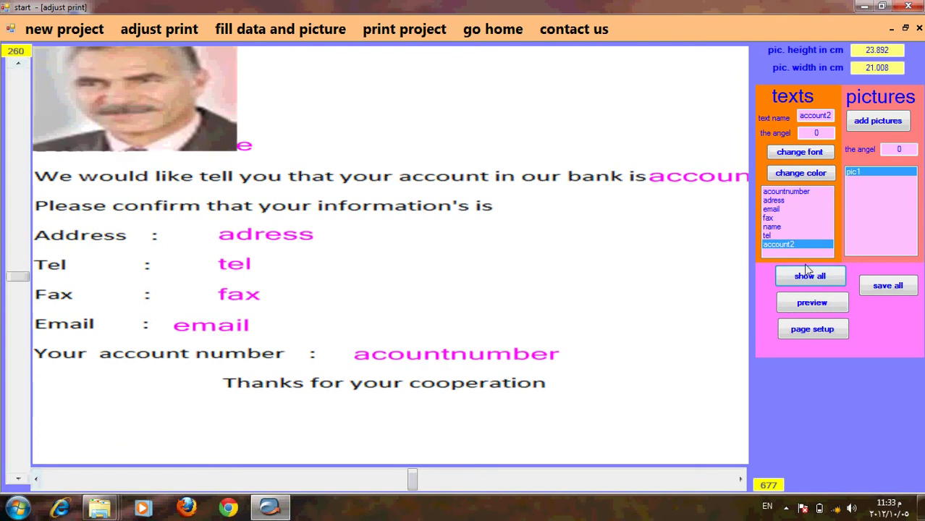
# Move the pic1 photo right toward the letter's right edge
pyautogui.click(854, 174)
pyautogui.click(668, 477)
pyautogui.click(668, 477)
pyautogui.click(669, 477)
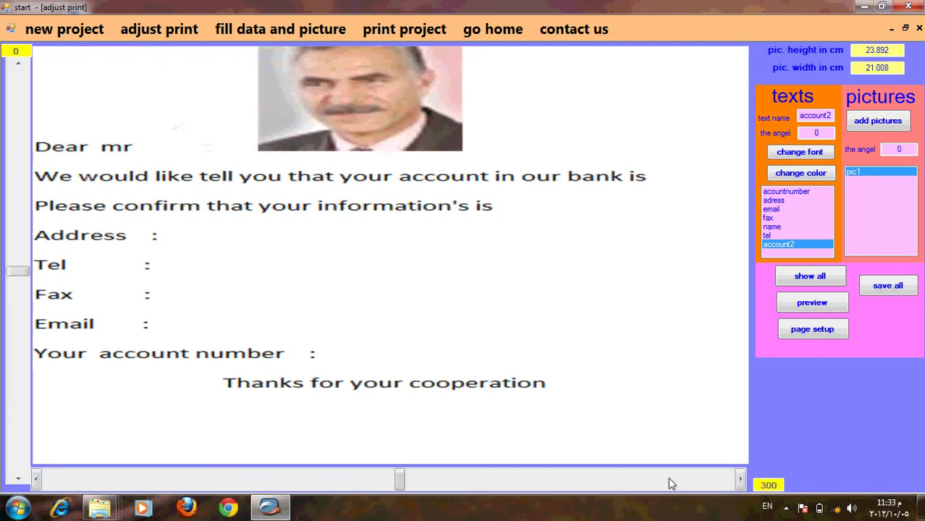
pyautogui.click(668, 477)
pyautogui.click(668, 477)
pyautogui.click(668, 477)
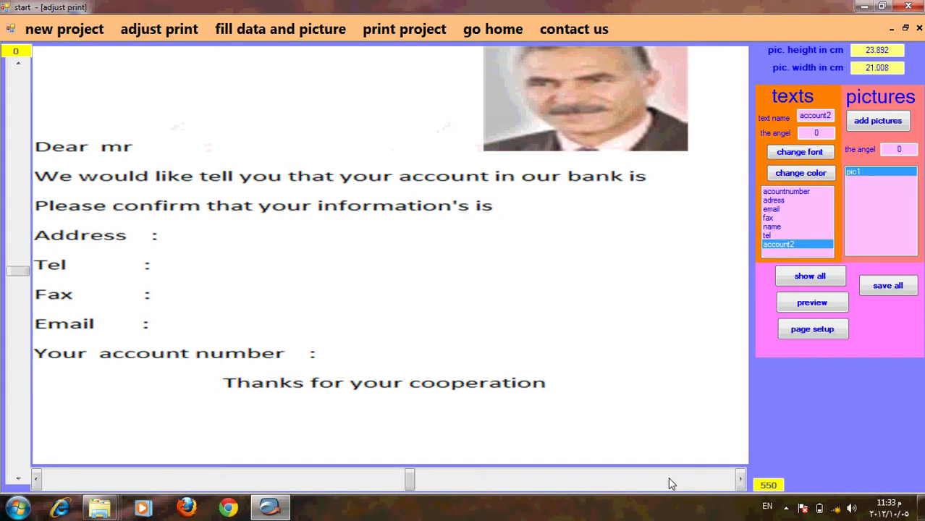
pyautogui.click(669, 478)
pyautogui.click(668, 477)
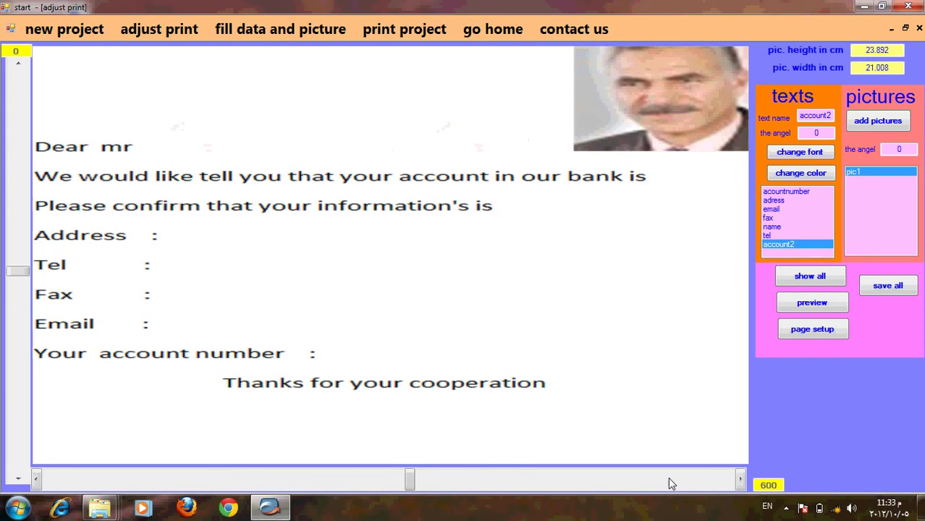
# Settle the photo at horizontal position 566 and show all fields again
pyautogui.click(37, 479)
pyautogui.click(36, 479)
pyautogui.click(36, 480)
pyautogui.click(36, 479)
pyautogui.click(37, 479)
pyautogui.click(36, 479)
pyautogui.click(36, 479)
pyautogui.click(740, 480)
pyautogui.click(740, 480)
pyautogui.click(740, 481)
pyautogui.click(740, 481)
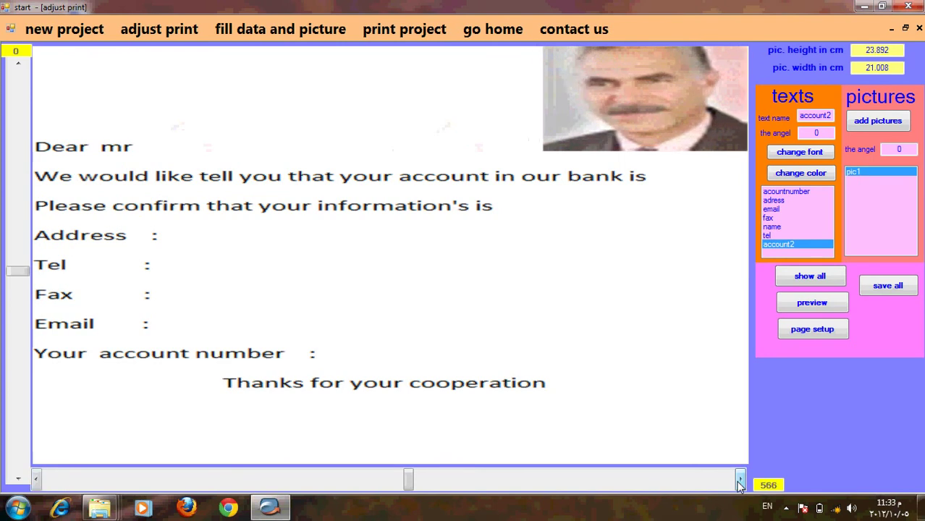
pyautogui.click(810, 278)
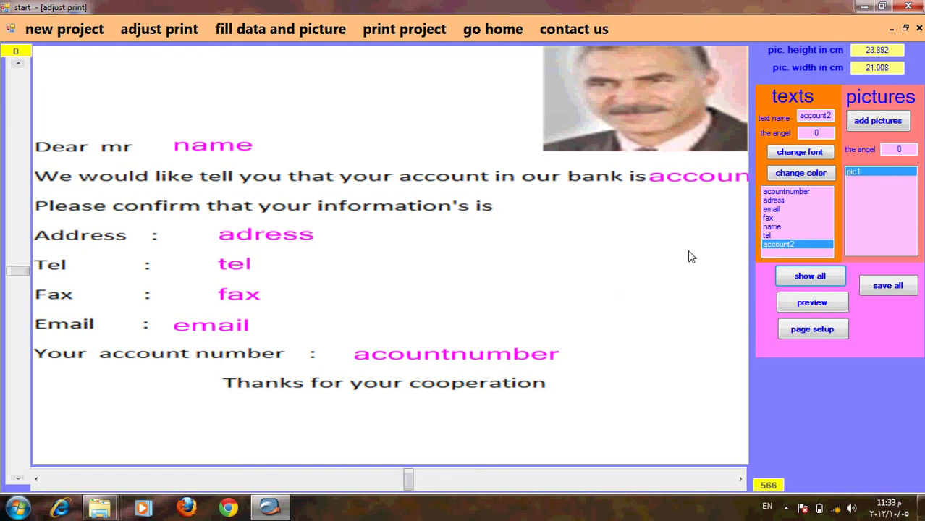
# Nudge the adress value five steps to the left
pyautogui.click(774, 201)
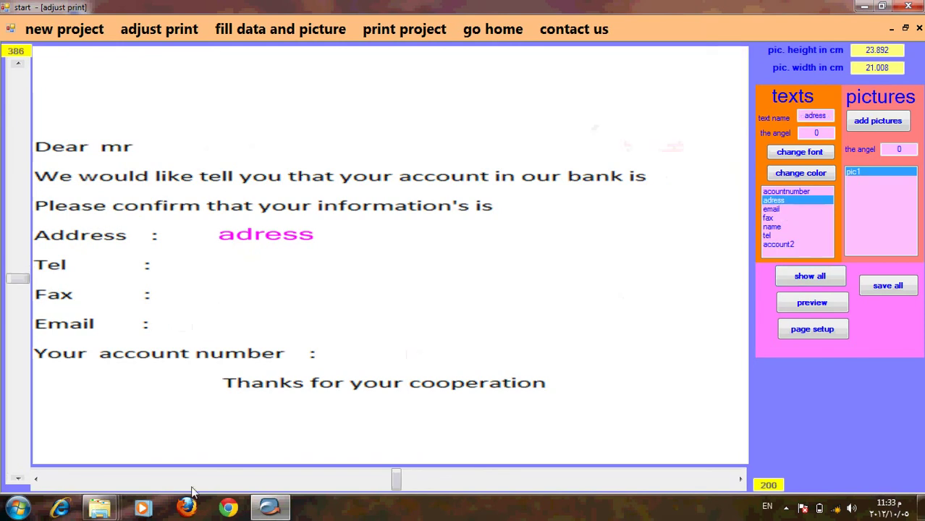
pyautogui.click(36, 479)
pyautogui.click(37, 480)
pyautogui.click(36, 479)
pyautogui.click(37, 479)
pyautogui.click(36, 479)
pyautogui.click(36, 479)
pyautogui.click(36, 479)
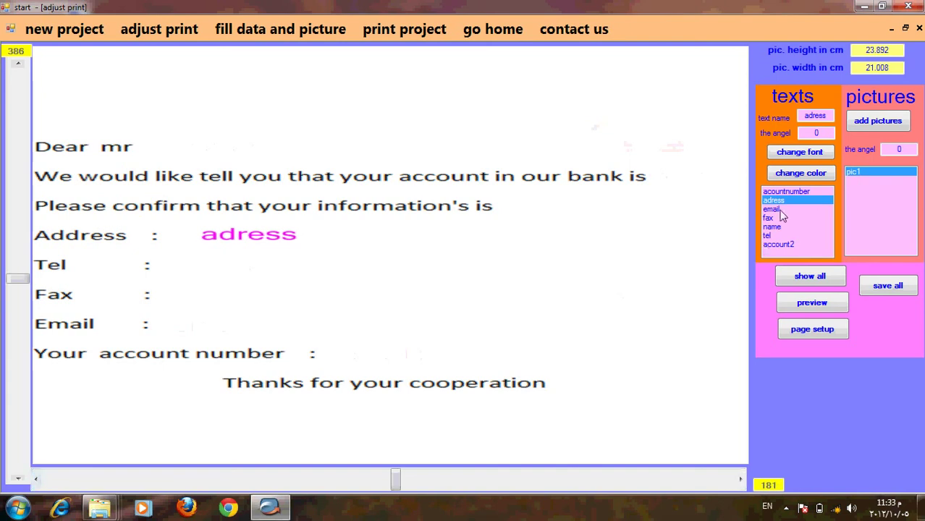
# Shift the email value right to position 184 and show all fields to check alignment
pyautogui.click(771, 209)
pyautogui.click(741, 480)
pyautogui.click(741, 480)
pyautogui.click(742, 480)
pyautogui.click(741, 479)
pyautogui.click(742, 480)
pyautogui.click(741, 479)
pyautogui.click(809, 276)
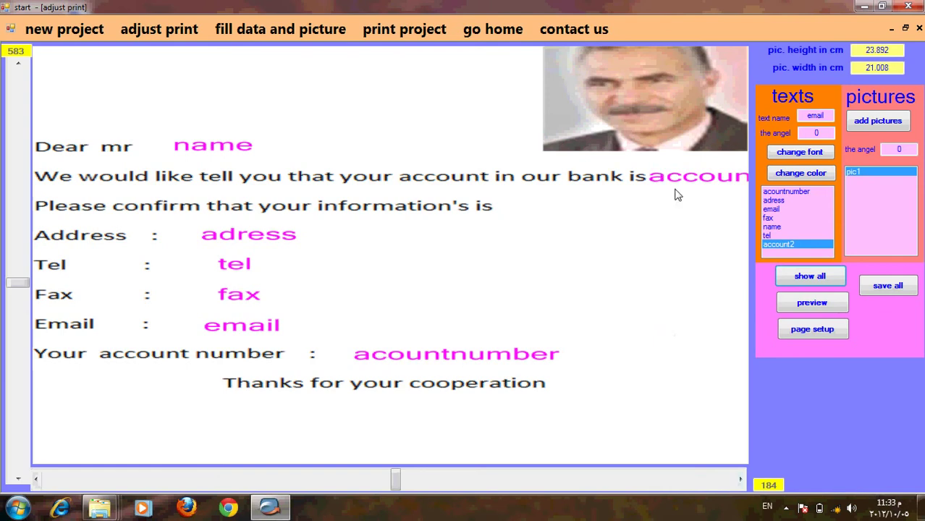
pyautogui.click(783, 191)
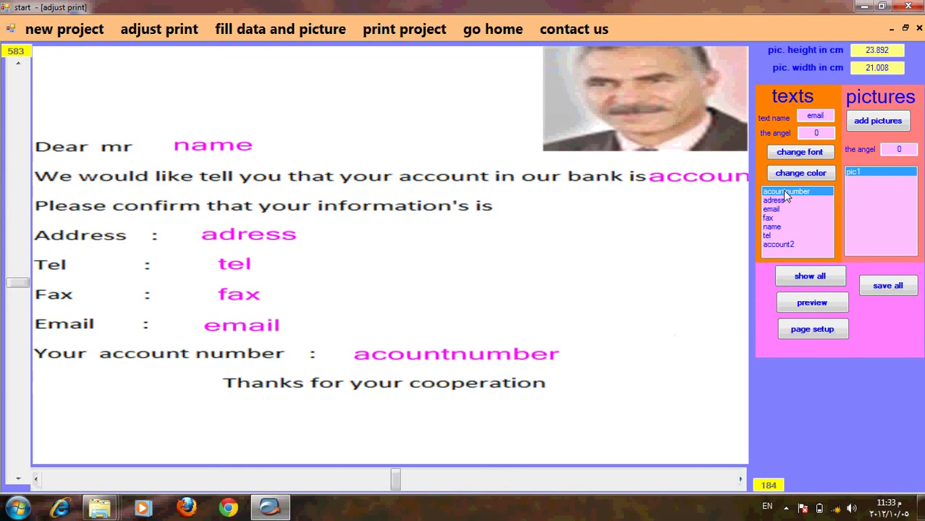
pyautogui.click(782, 245)
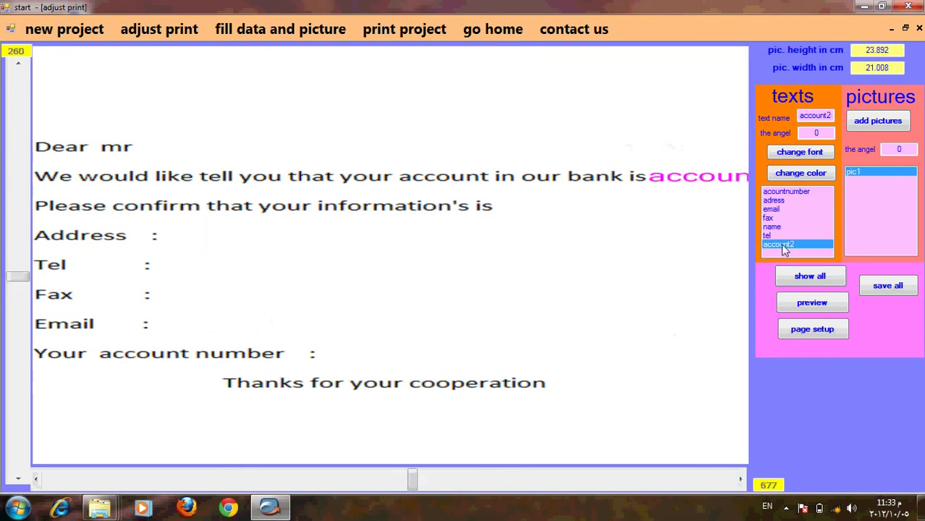
# Set the account2 field's font to bold, size 18
pyautogui.click(800, 152)
pyautogui.click(453, 168)
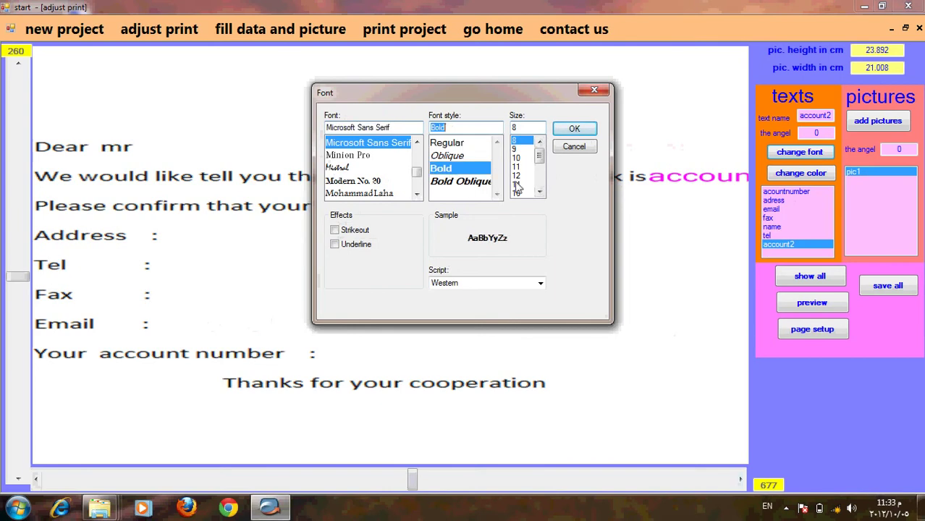
pyautogui.click(518, 186)
pyautogui.click(562, 127)
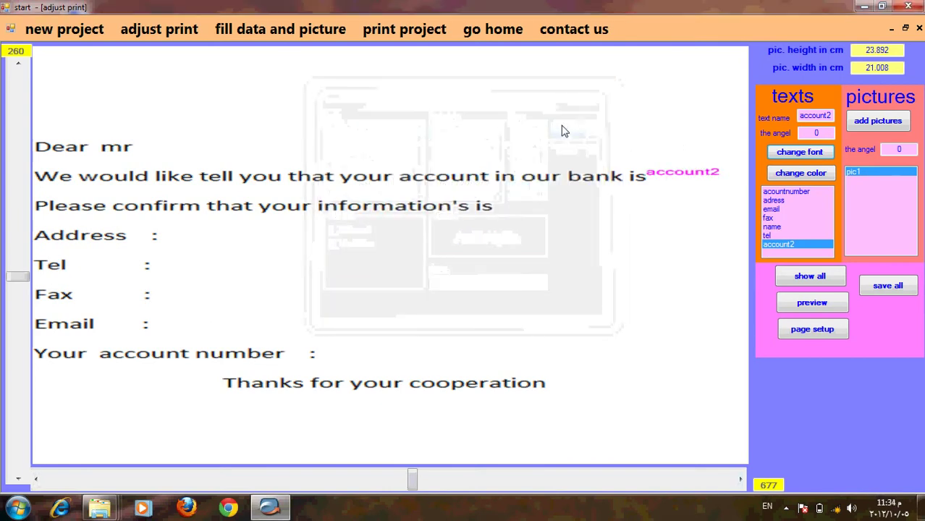
pyautogui.click(800, 153)
pyautogui.click(518, 160)
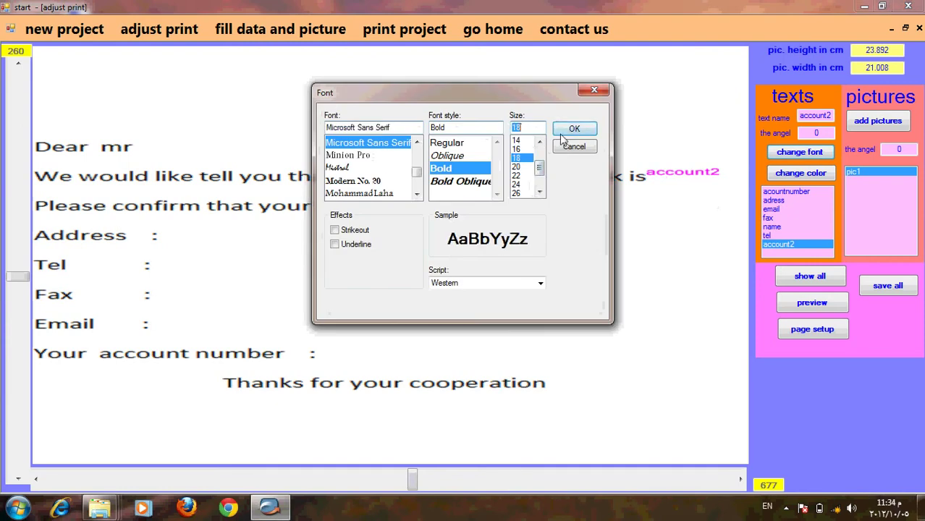
pyautogui.click(568, 132)
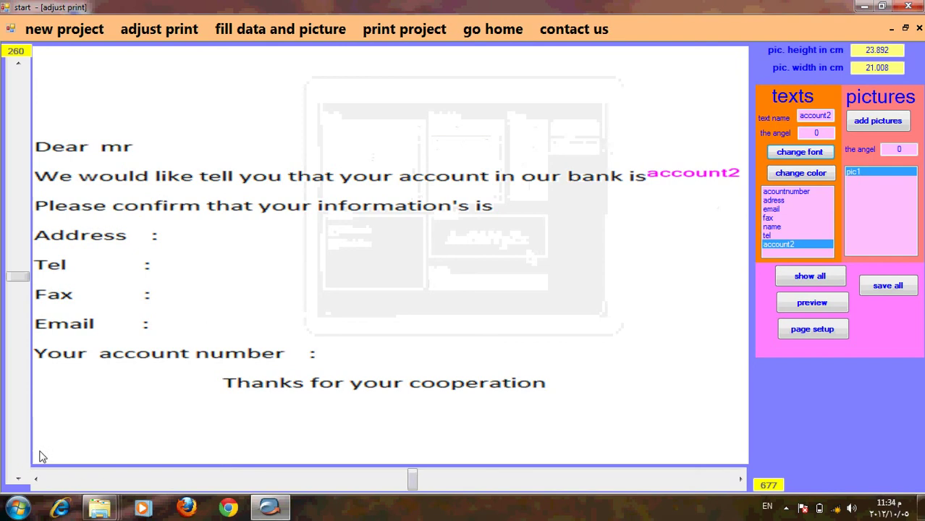
# Lower account2 slightly to position 270 beside 'our bank is'
pyautogui.click(24, 478)
pyautogui.click(24, 479)
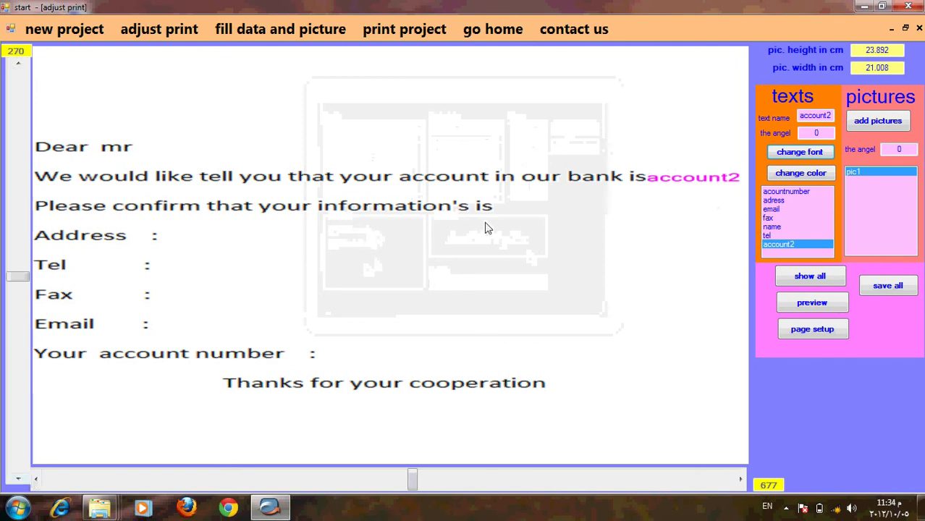
pyautogui.click(774, 227)
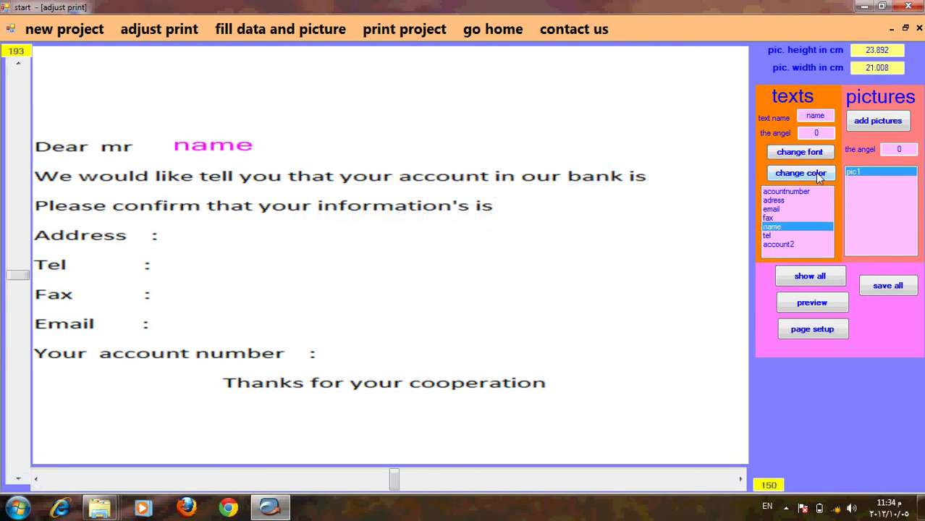
# Color the name field red and tilt it by 10 degrees
pyautogui.click(815, 173)
pyautogui.click(401, 146)
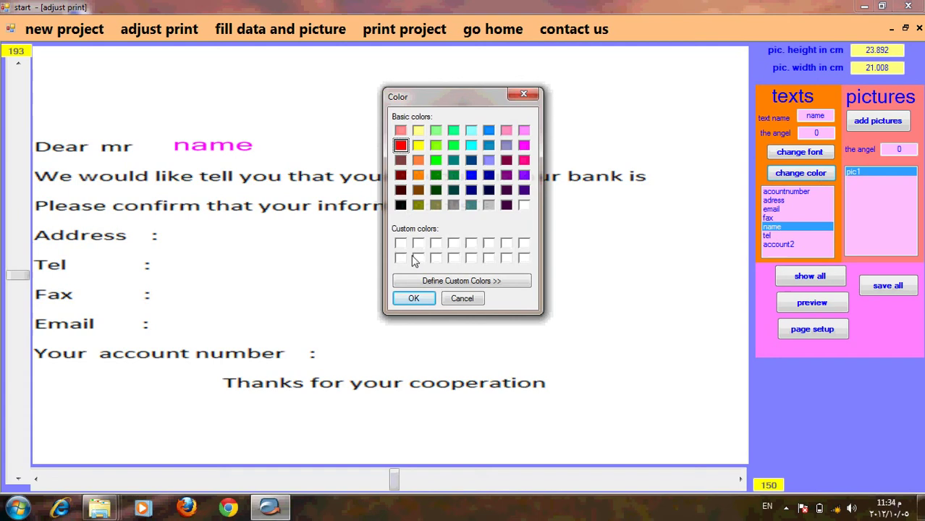
pyautogui.click(415, 298)
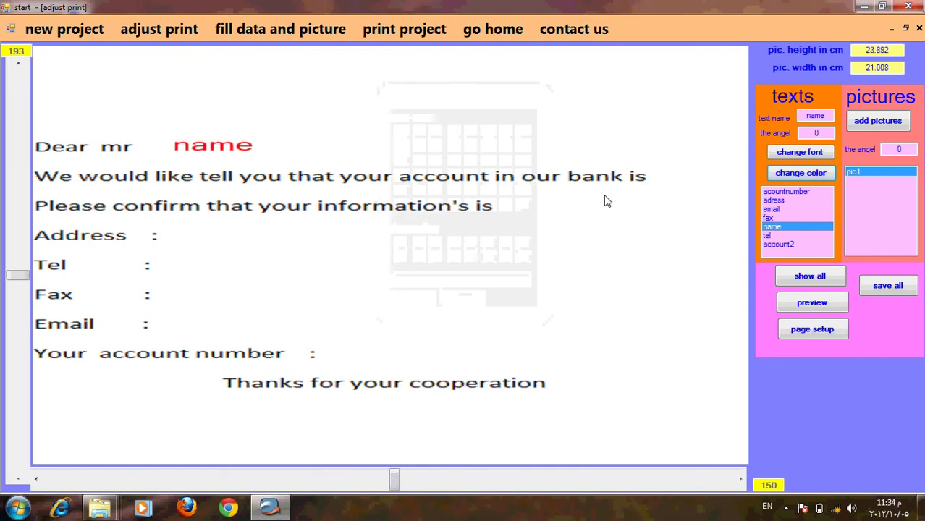
pyautogui.moveTo(823, 132); pyautogui.dragTo(785, 141)
pyautogui.write('1')
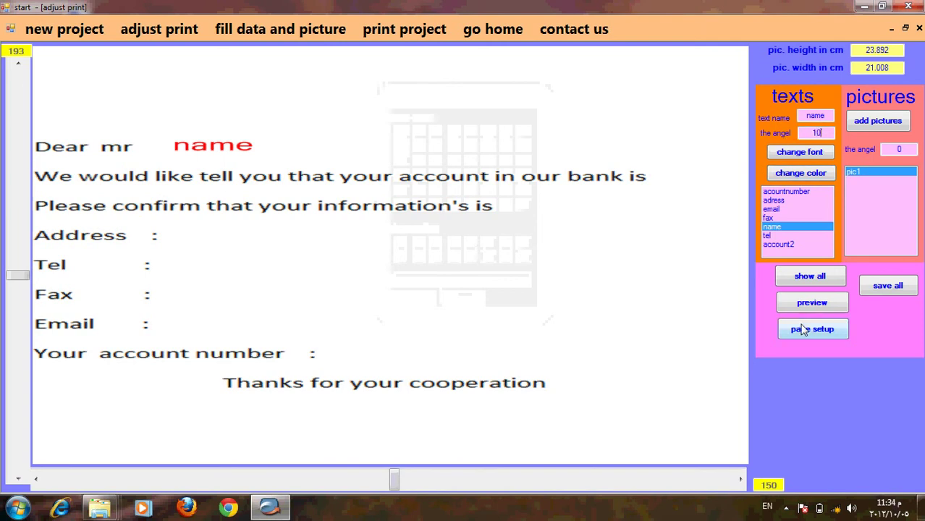
pyautogui.click(780, 227)
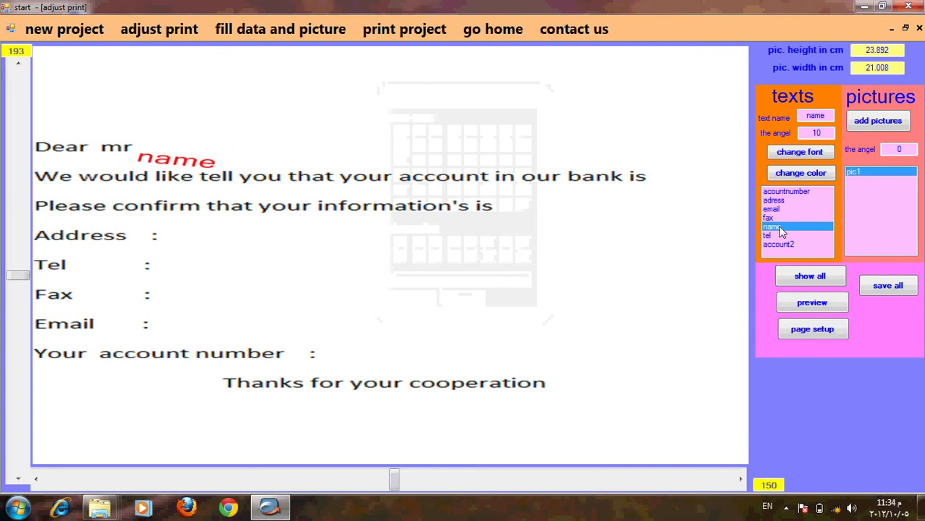
# Nudge the name field upward, then reset its angle to 0
pyautogui.click(22, 67)
pyautogui.click(22, 66)
pyautogui.click(22, 67)
pyautogui.click(22, 67)
pyautogui.click(22, 66)
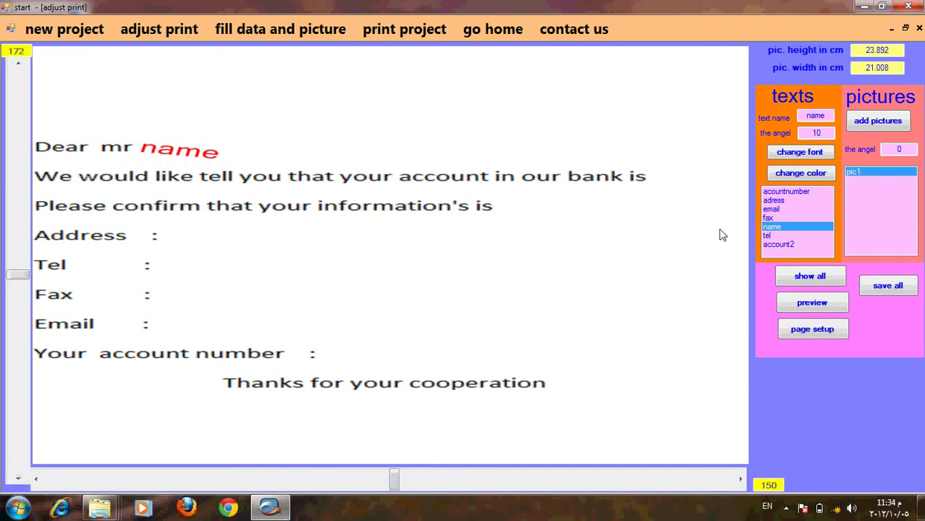
pyautogui.moveTo(821, 133); pyautogui.dragTo(803, 133)
pyautogui.write('0')
pyautogui.press('Return')
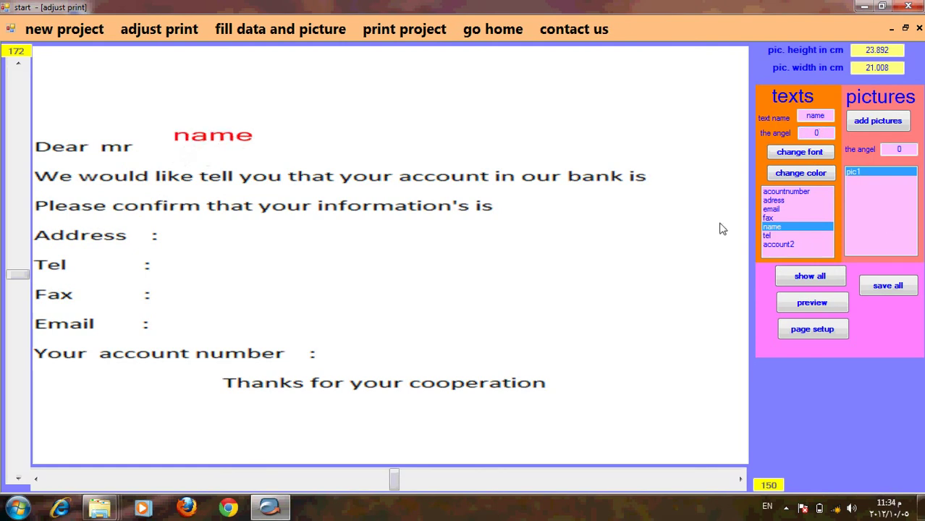
# Move name down and left to position 126 right after 'Dear mr', showing all fields
pyautogui.click(19, 478)
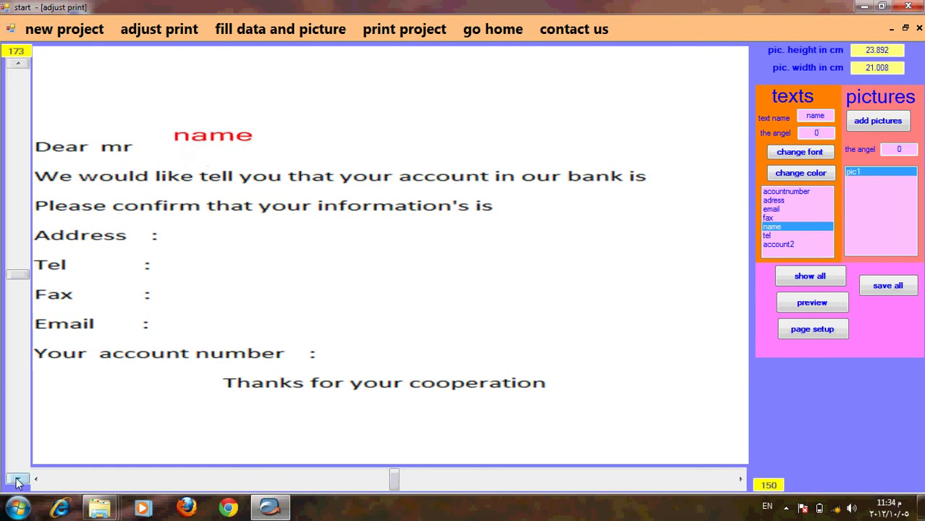
pyautogui.click(18, 479)
pyautogui.click(18, 479)
pyautogui.click(19, 478)
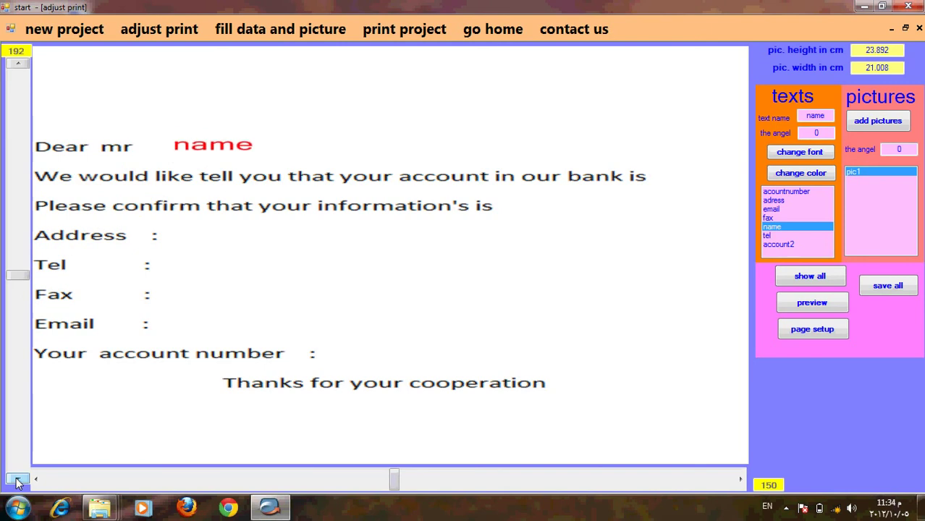
pyautogui.click(36, 479)
pyautogui.click(36, 480)
pyautogui.click(36, 479)
pyautogui.click(36, 480)
pyautogui.click(35, 480)
pyautogui.click(36, 481)
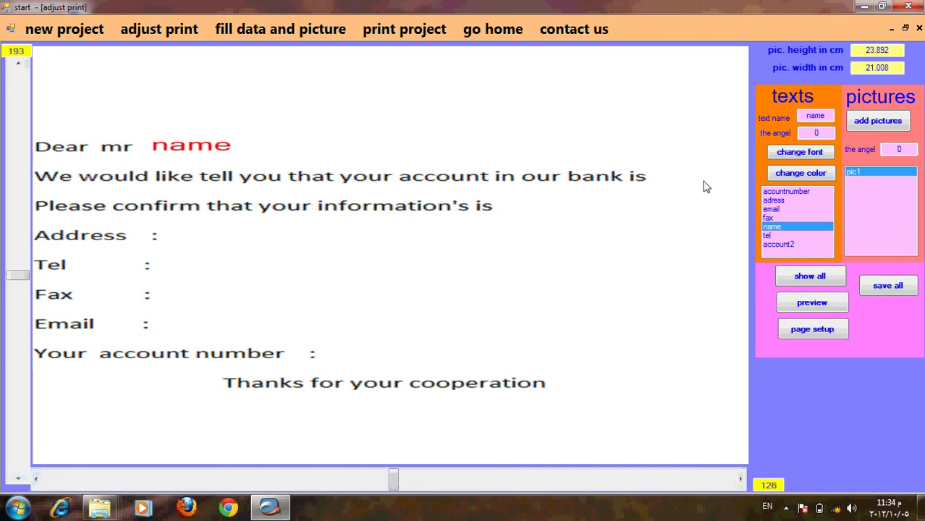
pyautogui.click(796, 276)
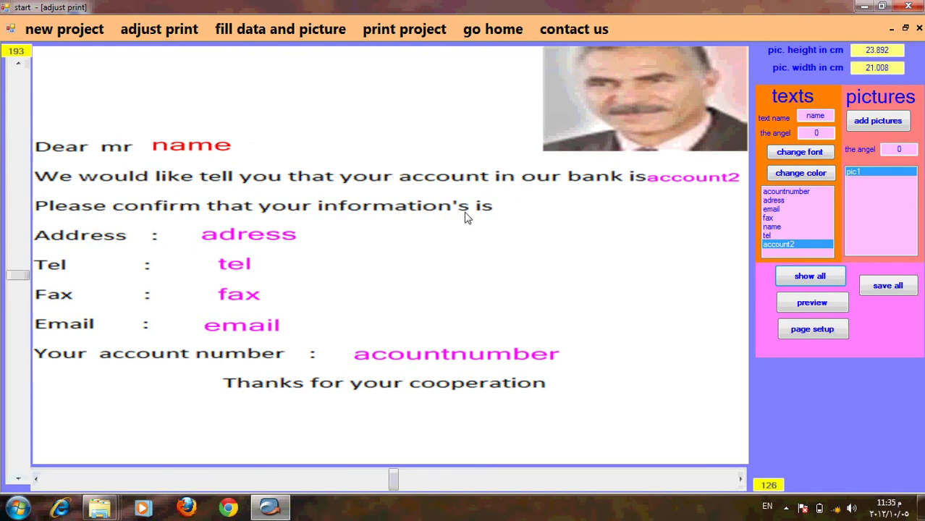
# Save all fields of the letter layout, dismiss the finished message, and go to print project
pyautogui.click(885, 290)
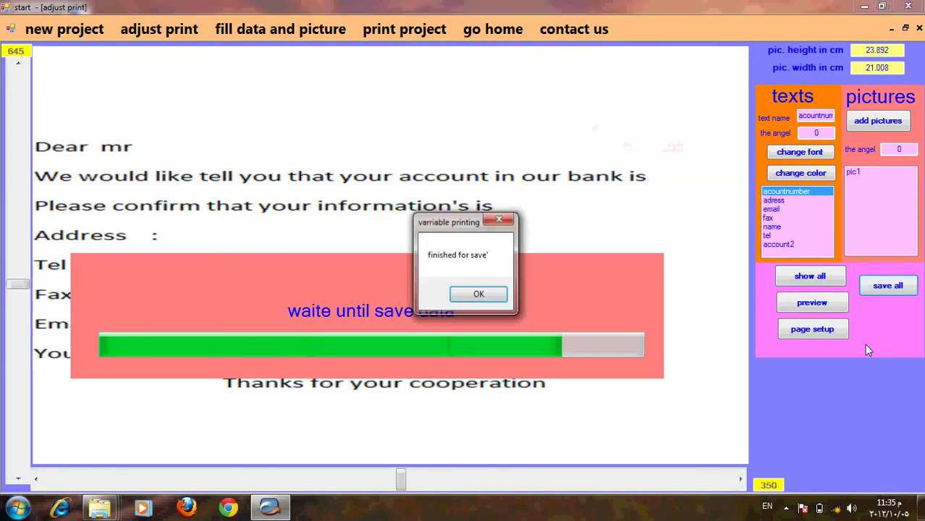
pyautogui.click(478, 294)
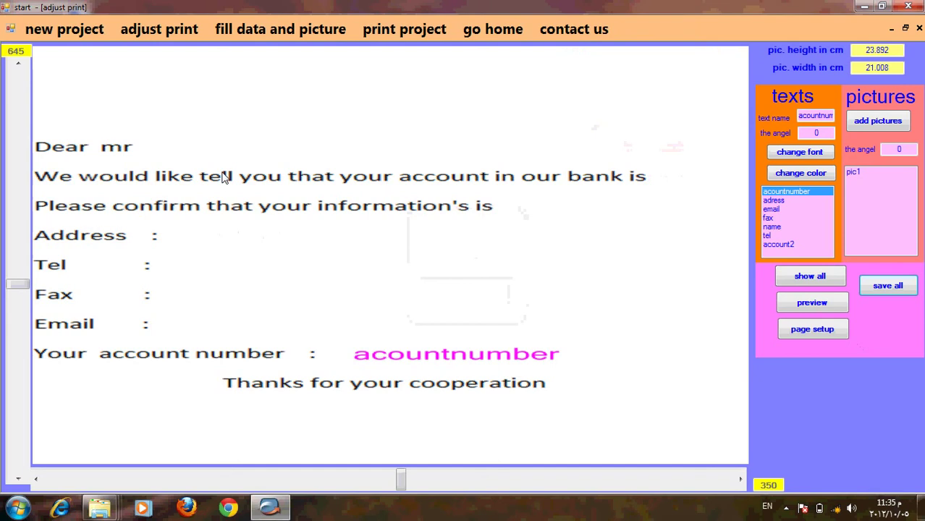
pyautogui.click(404, 29)
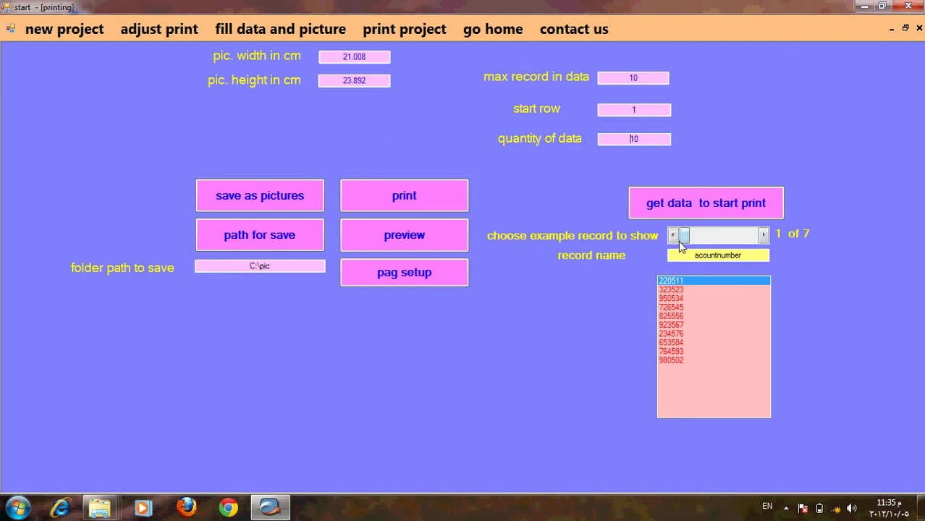
# Browse the adress, email and acountnumber field record values with the record-name scrollbar
pyautogui.click(764, 235)
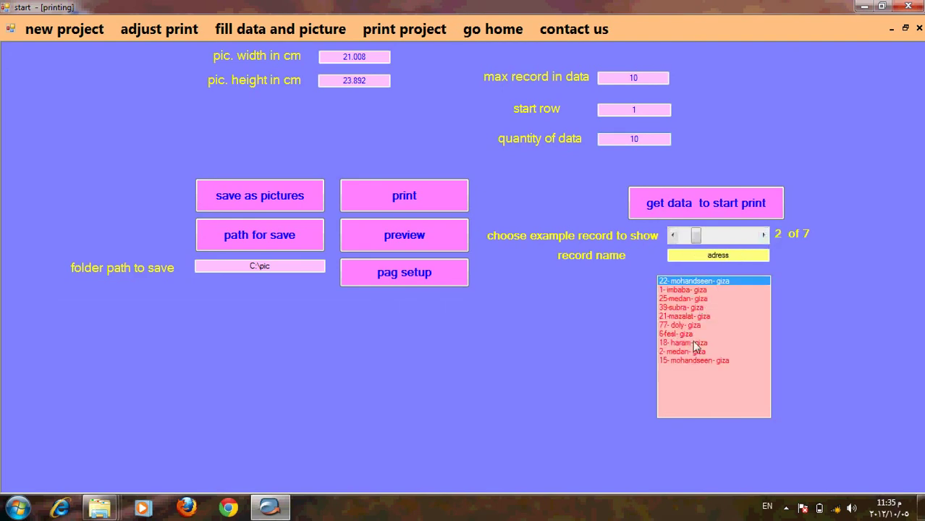
pyautogui.click(764, 235)
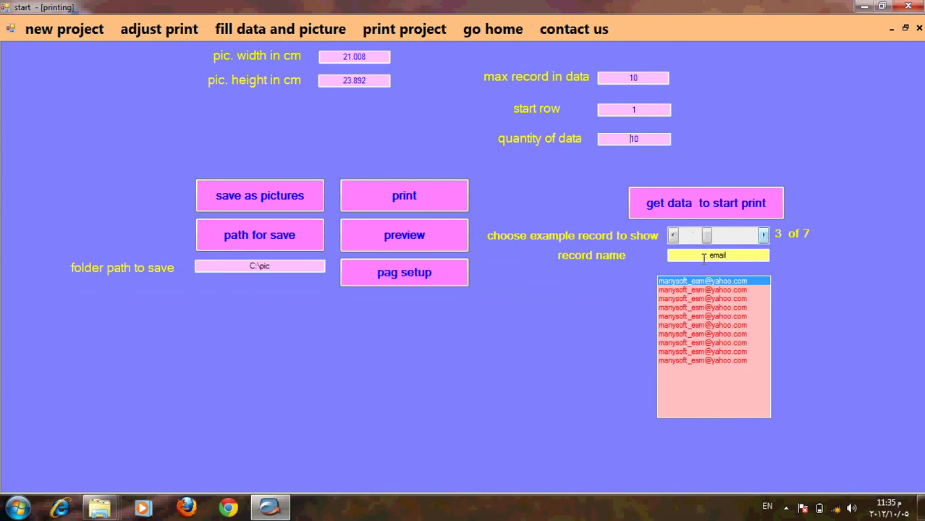
pyautogui.click(673, 235)
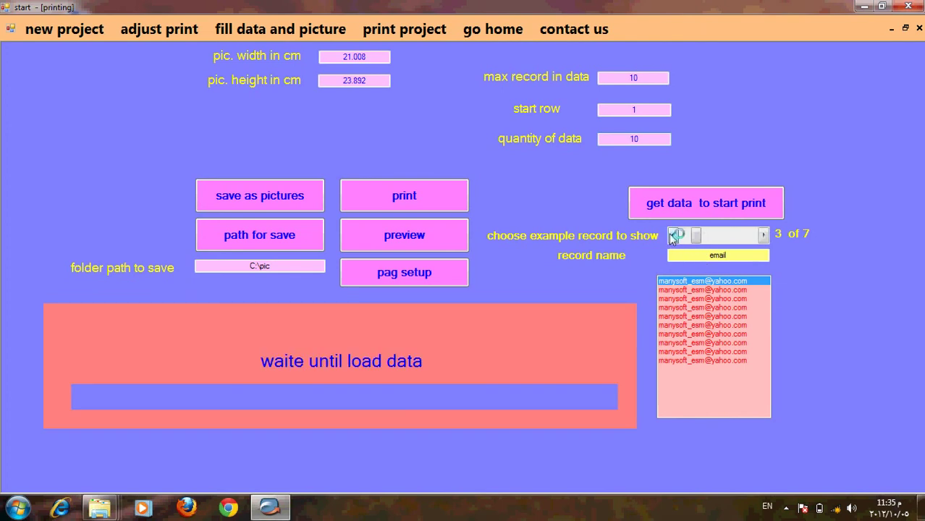
pyautogui.click(674, 235)
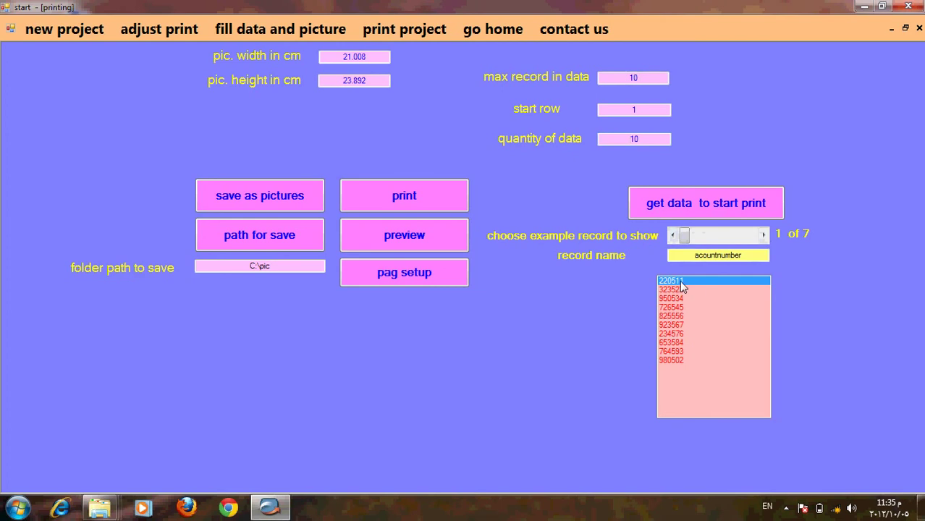
# Try several start records, reselect first record 220511, and load all 10 records for printing
pyautogui.click(679, 307)
pyautogui.click(677, 327)
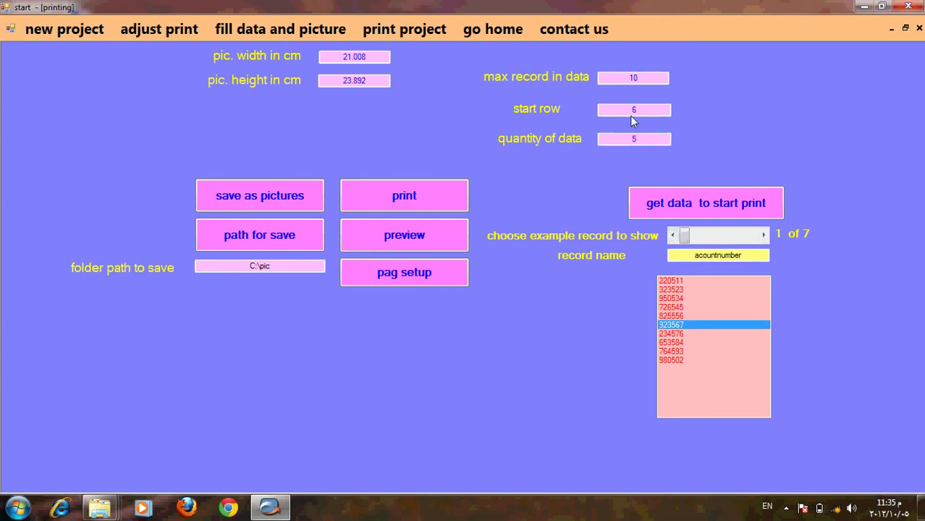
pyautogui.click(677, 282)
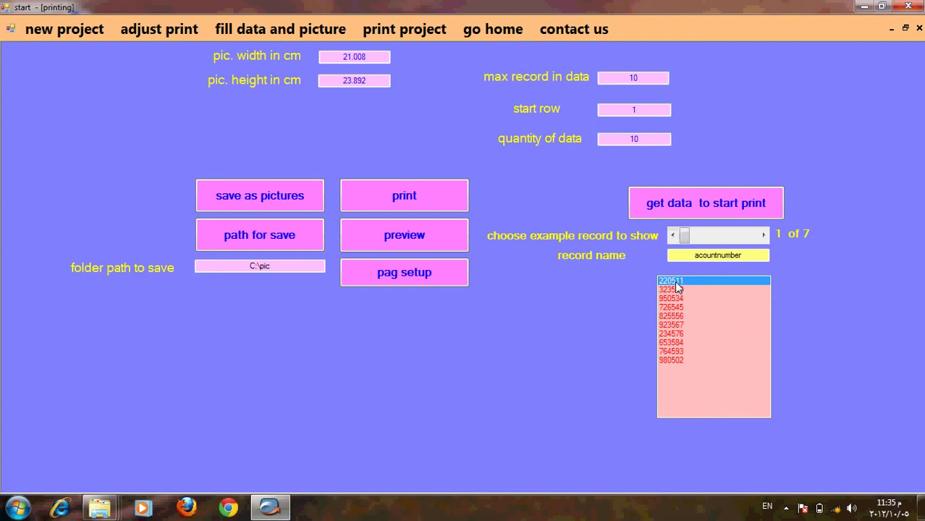
pyautogui.click(679, 290)
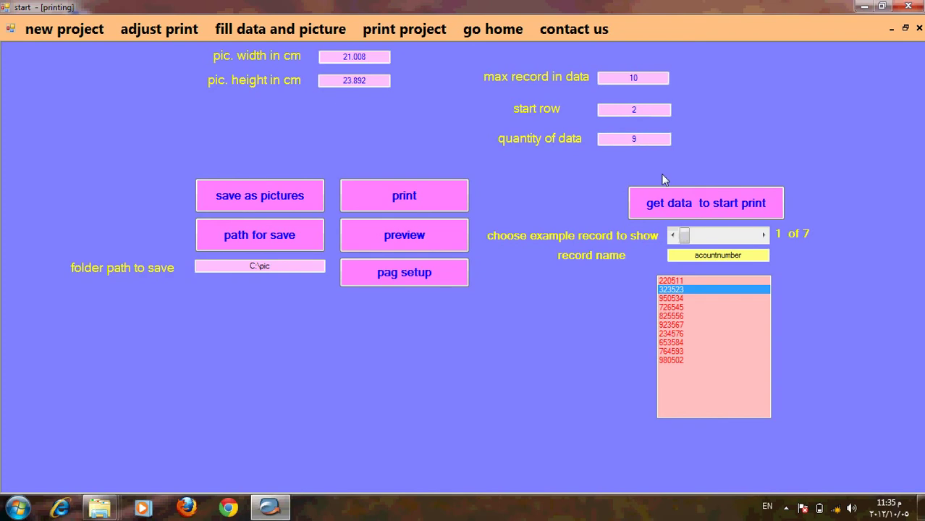
pyautogui.click(672, 299)
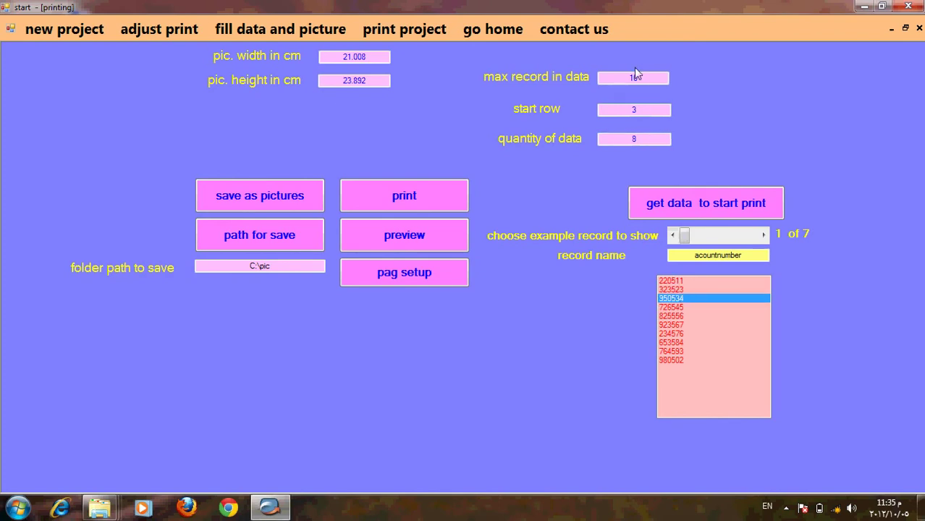
pyautogui.click(678, 325)
pyautogui.click(679, 342)
pyautogui.click(671, 289)
pyautogui.click(672, 281)
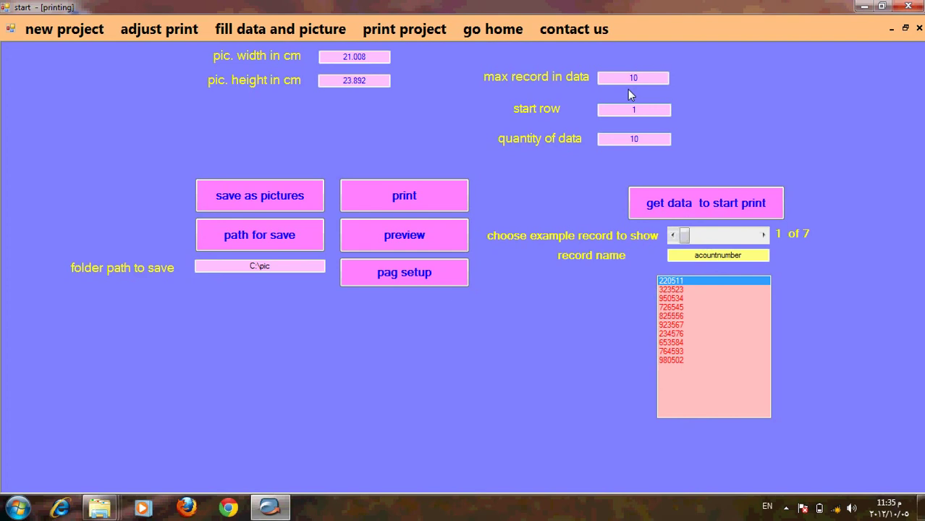
pyautogui.click(698, 204)
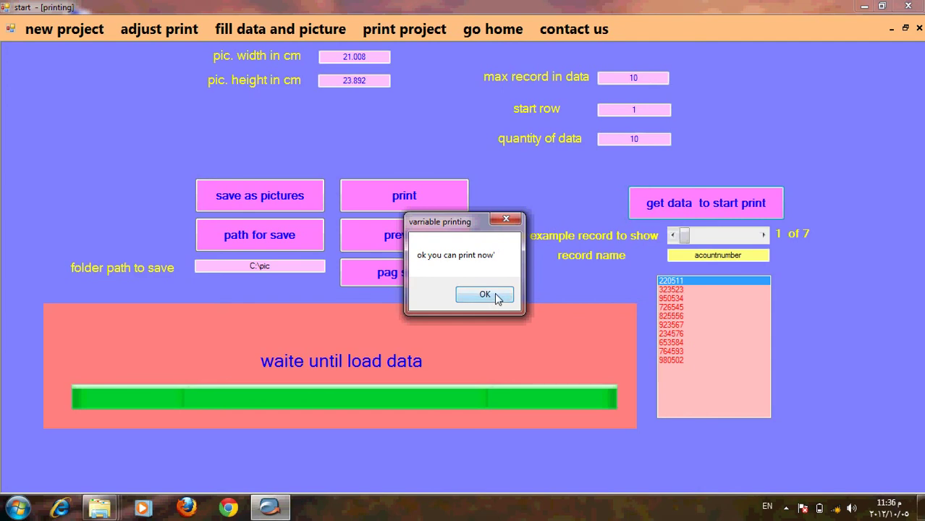
# Acknowledge the ready-to-print message and set the page setup paper size to A4
pyautogui.click(485, 294)
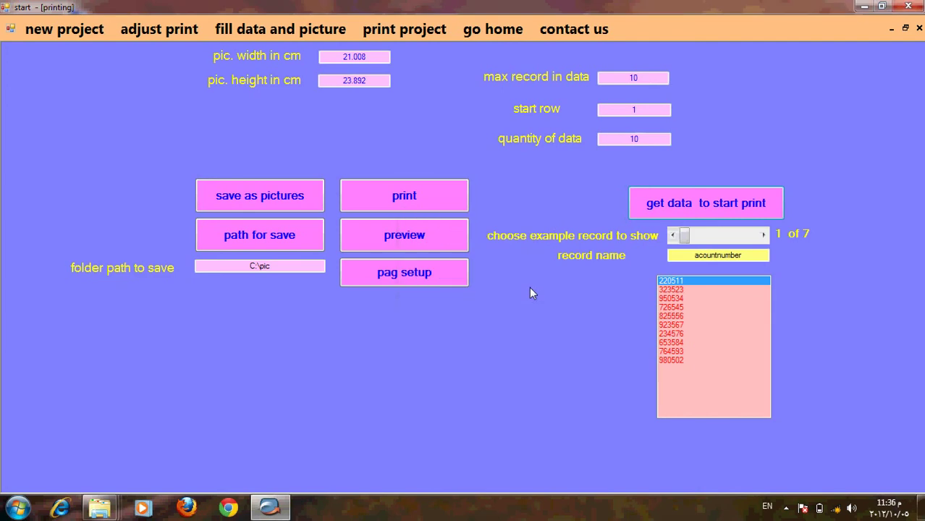
pyautogui.click(435, 282)
pyautogui.click(565, 216)
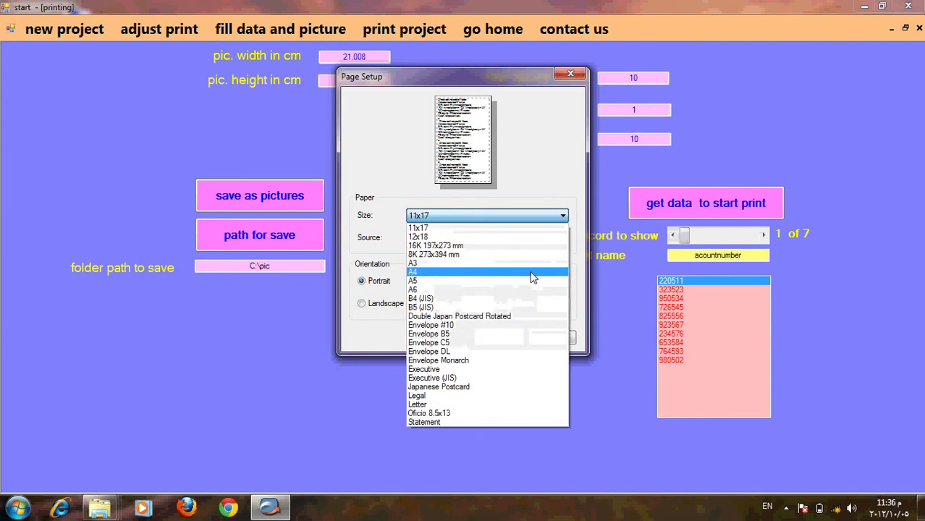
pyautogui.click(531, 272)
pyautogui.click(492, 336)
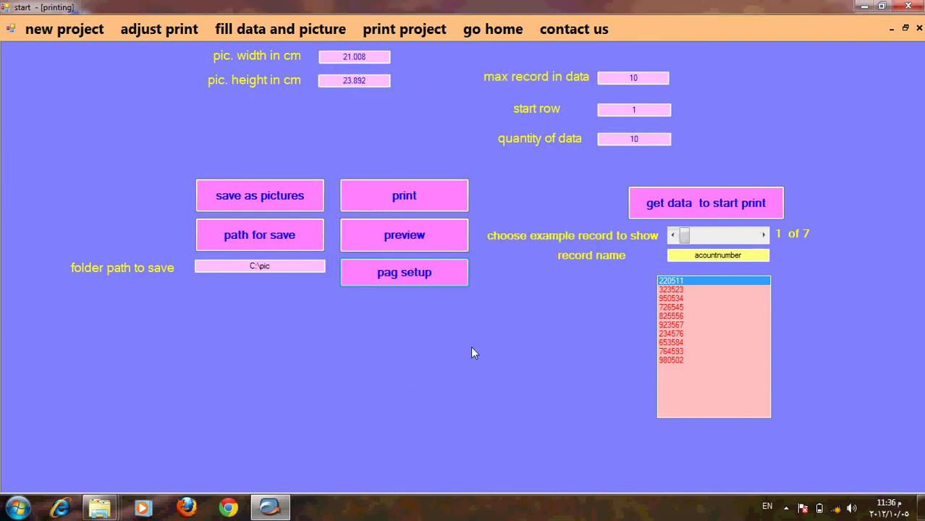
# Preview the first record's merged letter full screen, then close the preview
pyautogui.click(419, 241)
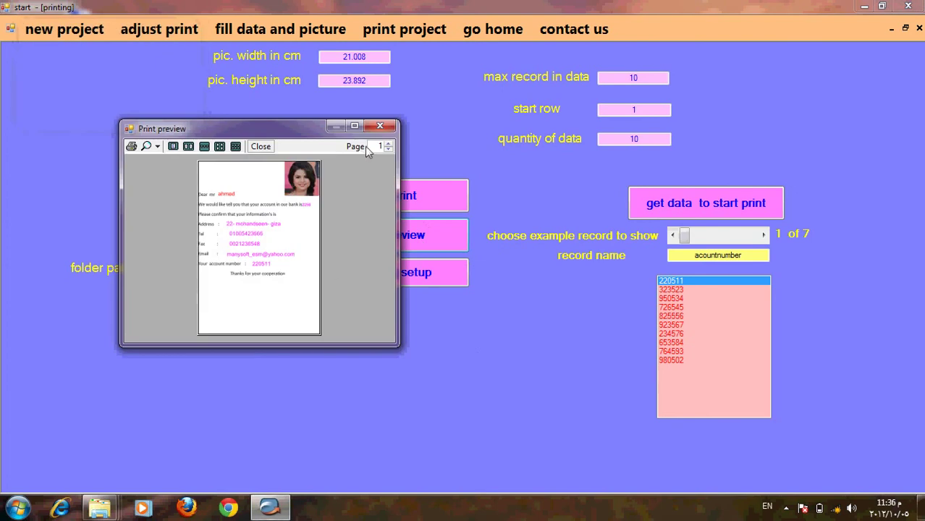
pyautogui.click(354, 126)
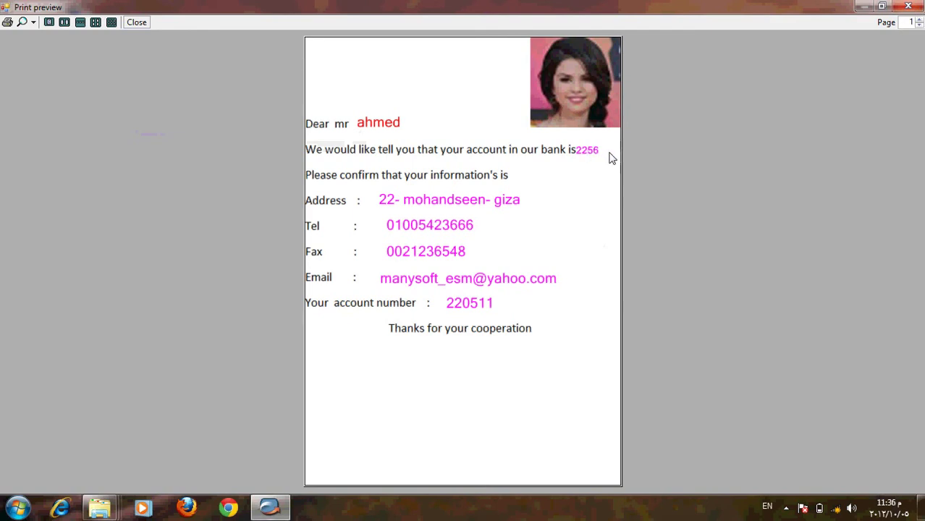
pyautogui.click(908, 5)
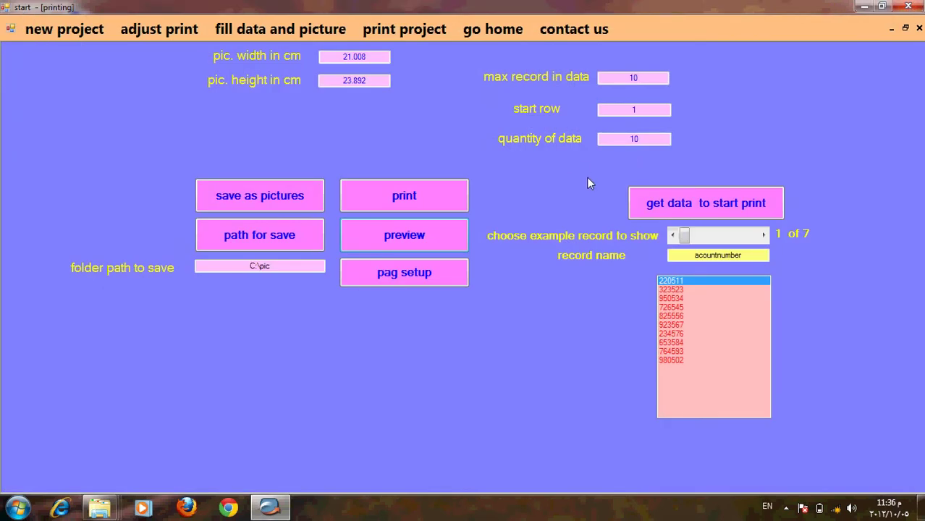
# In the layout editor, nudge the account2 field eight steps to the right
pyautogui.click(154, 29)
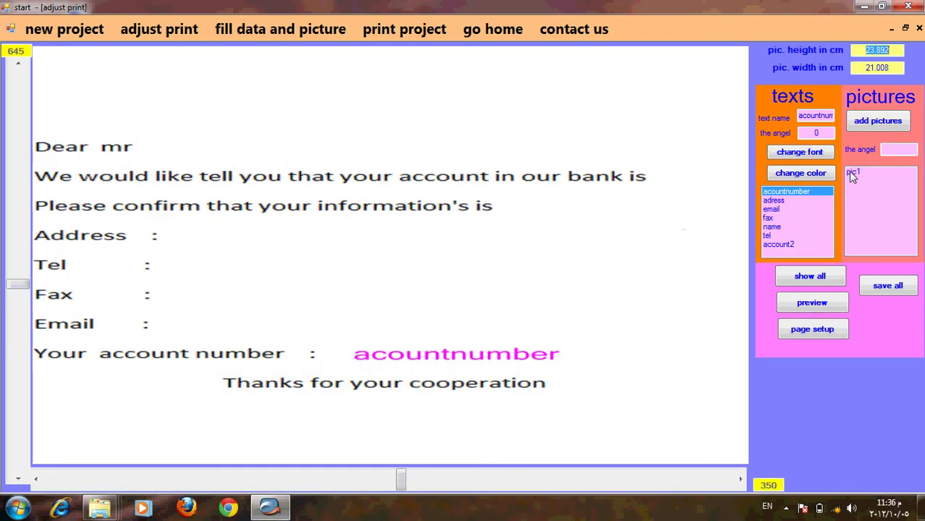
pyautogui.click(778, 244)
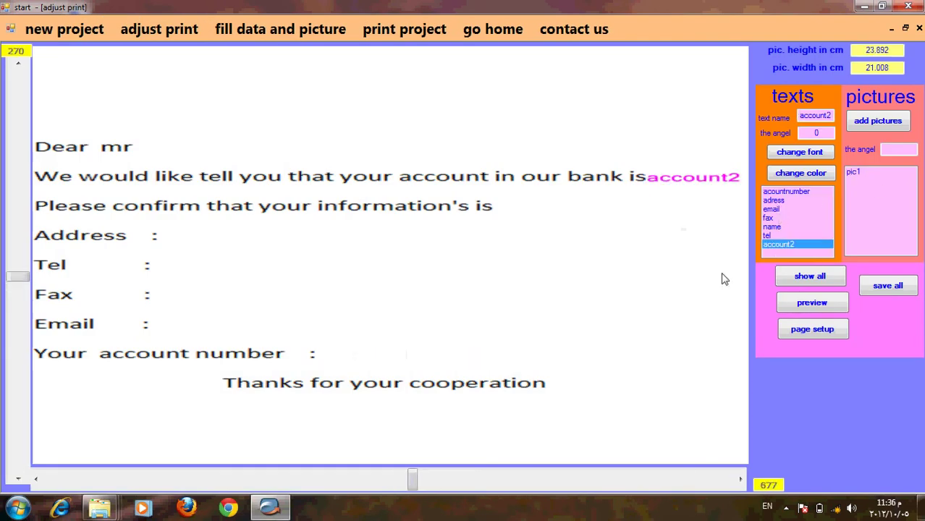
pyautogui.click(740, 480)
pyautogui.click(740, 479)
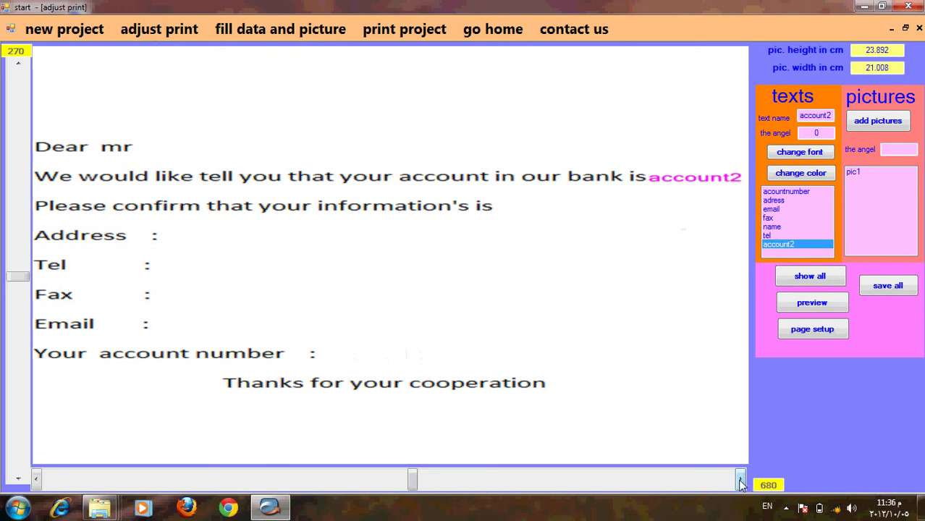
pyautogui.click(741, 479)
pyautogui.click(741, 479)
pyautogui.click(740, 479)
pyautogui.click(741, 479)
pyautogui.click(741, 479)
pyautogui.click(741, 480)
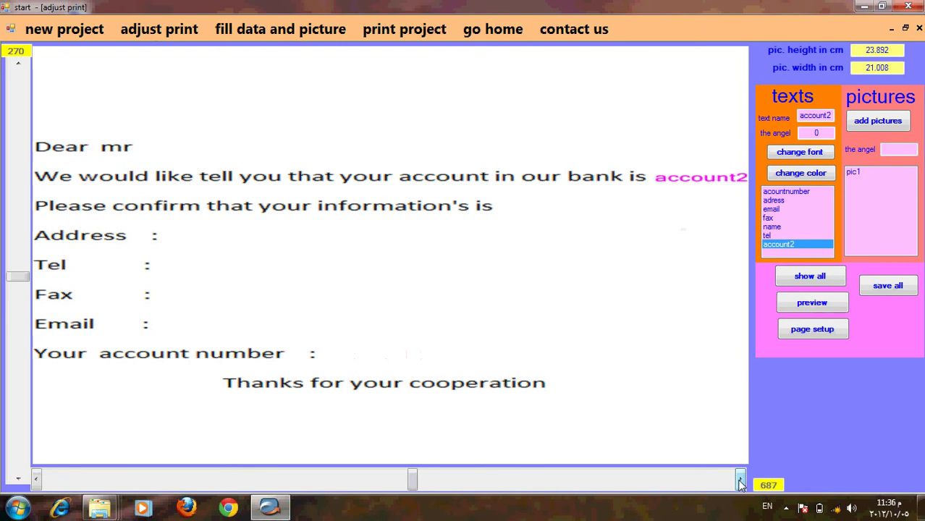
# Save all layout changes and return to the print project page
pyautogui.click(882, 288)
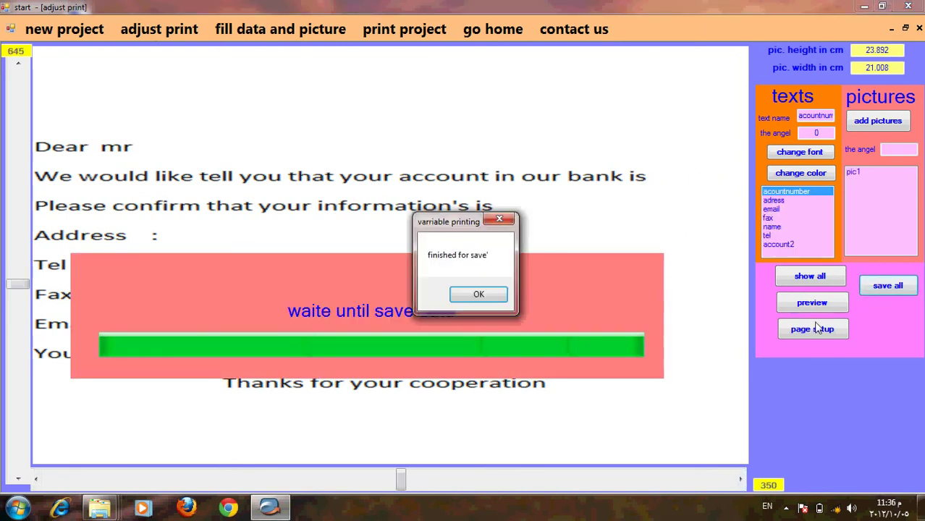
pyautogui.click(496, 295)
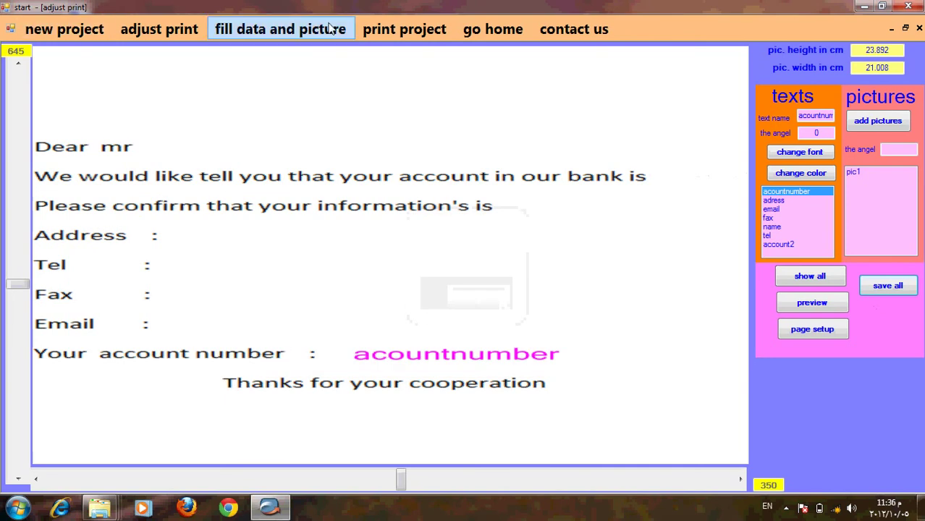
pyautogui.click(405, 29)
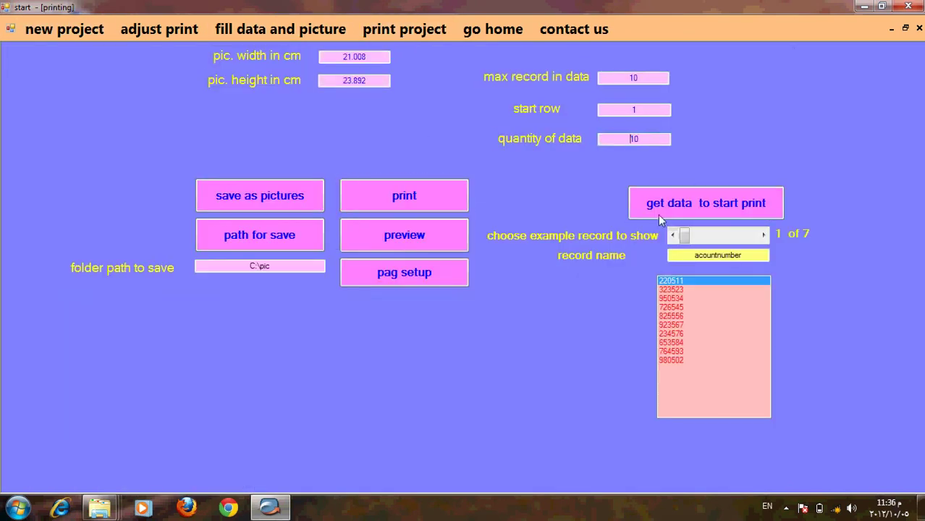
# Load the 10 data records and set the paper size to A4
pyautogui.click(675, 201)
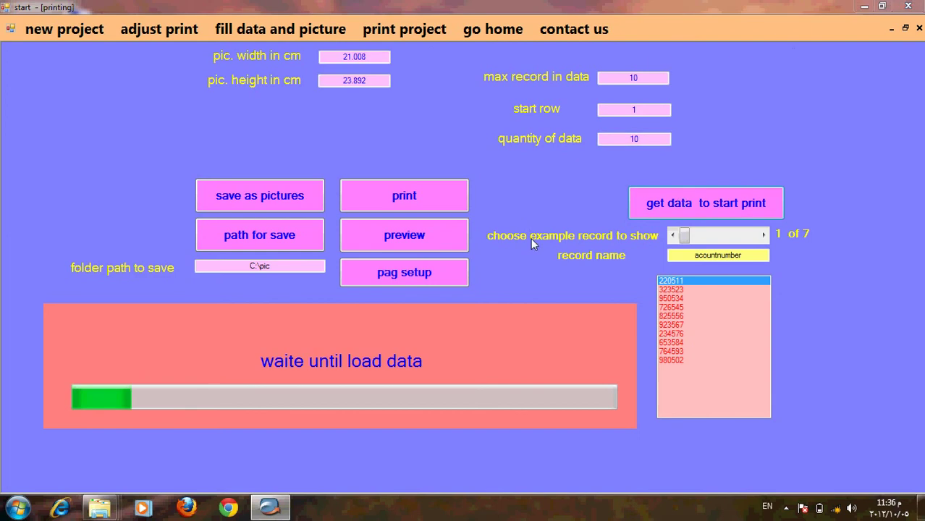
pyautogui.click(491, 294)
pyautogui.click(430, 278)
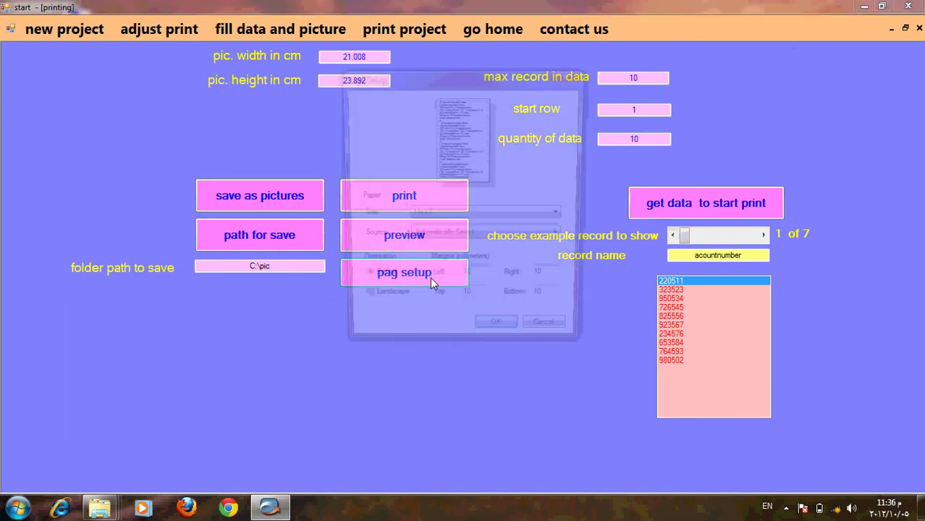
pyautogui.click(563, 215)
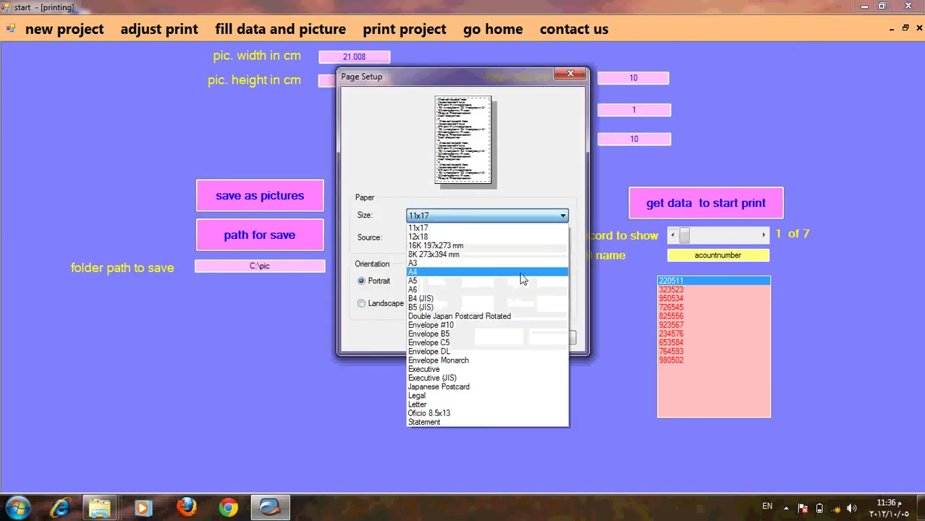
pyautogui.click(521, 272)
pyautogui.click(496, 339)
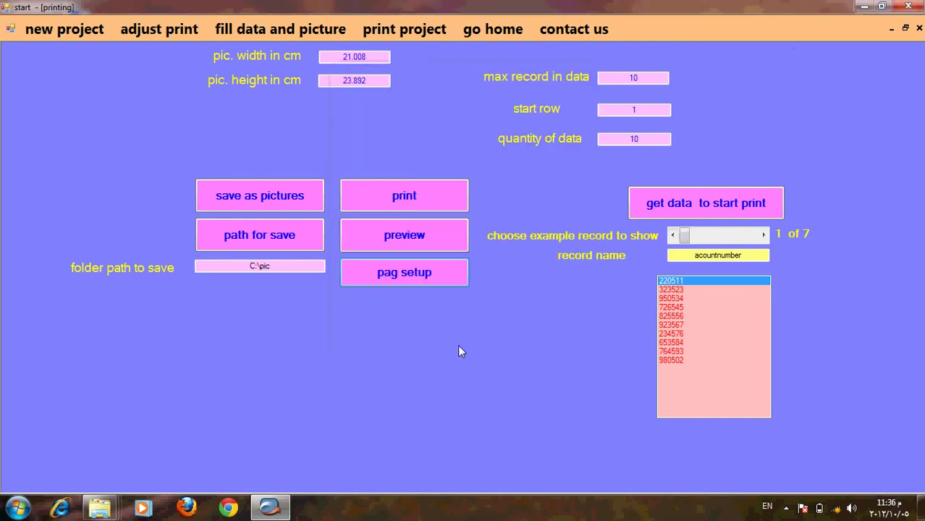
# Preview the merged letter, print it, and save each record's letter as a picture
pyautogui.click(419, 237)
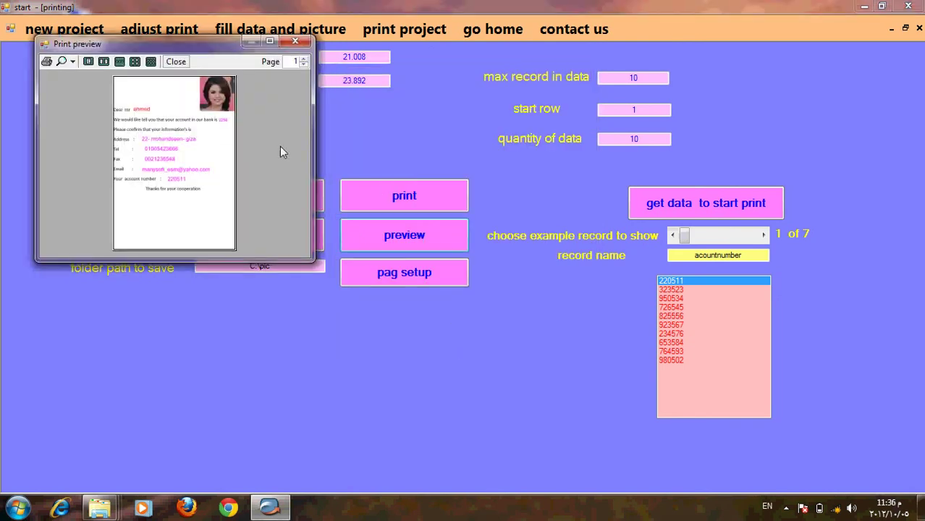
pyautogui.click(271, 41)
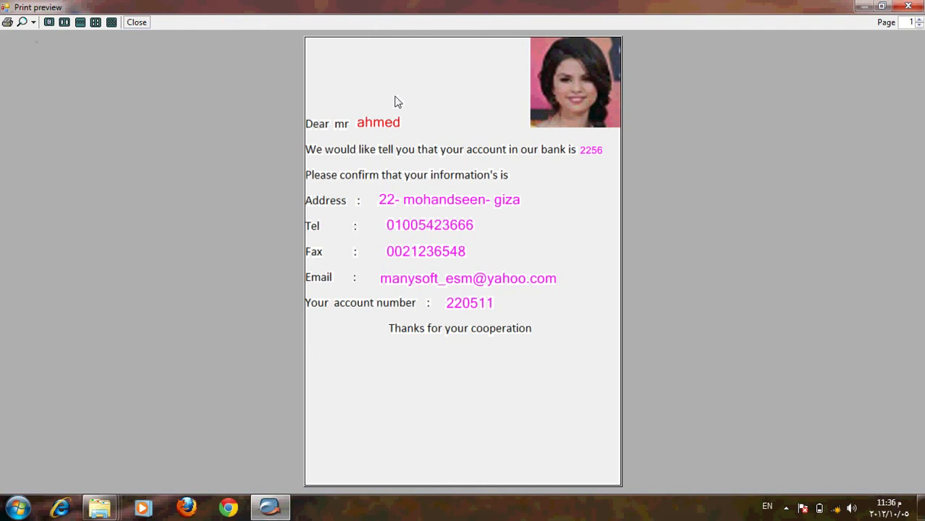
pyautogui.click(905, 7)
pyautogui.click(425, 195)
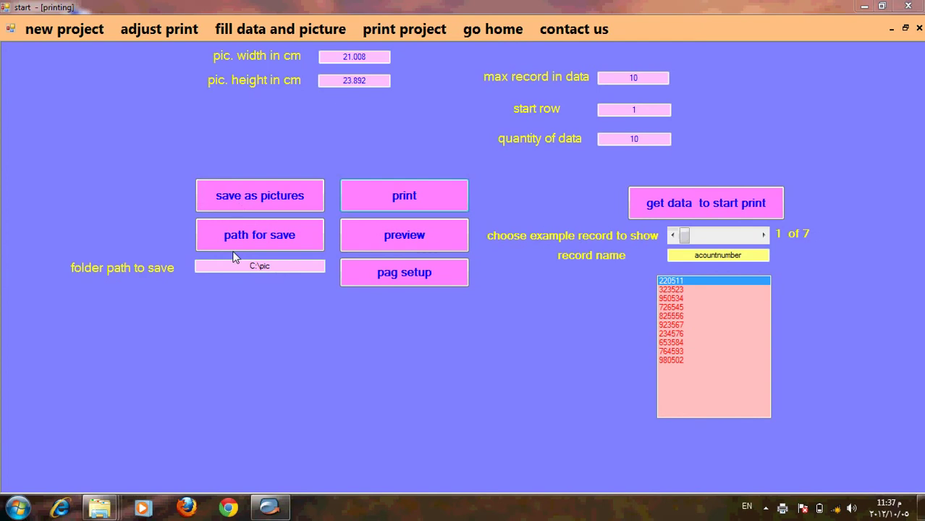
pyautogui.click(267, 194)
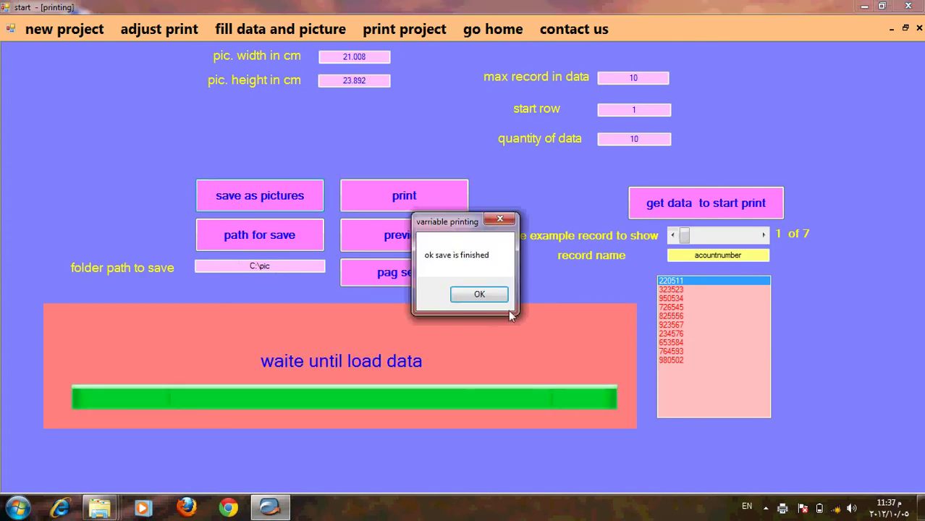
pyautogui.click(479, 295)
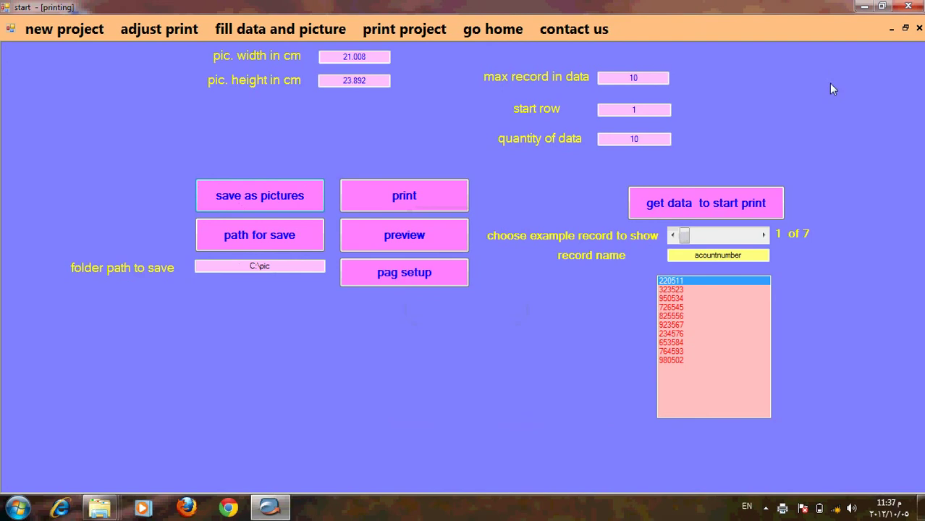
# Browse to C:\pic in Explorer and open picnumber1.tif in Photo Viewer
pyautogui.click(864, 6)
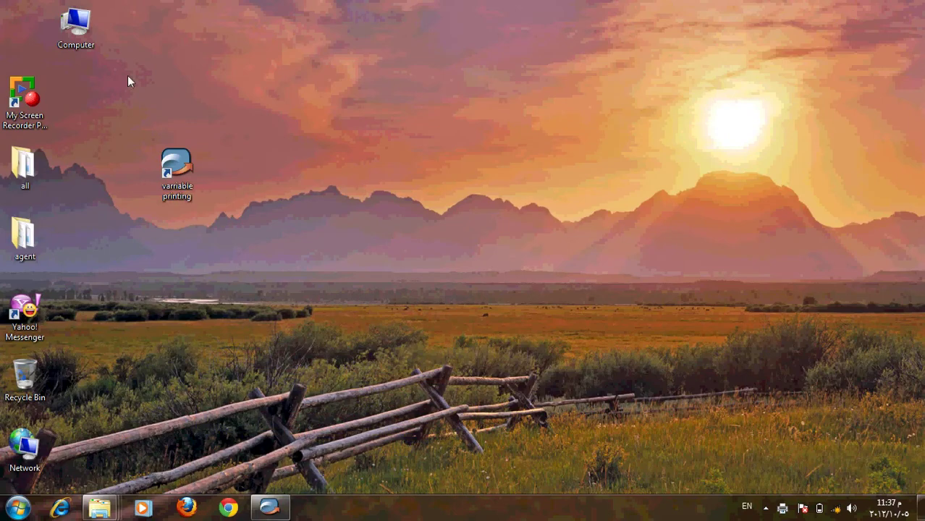
pyautogui.doubleClick(80, 43)
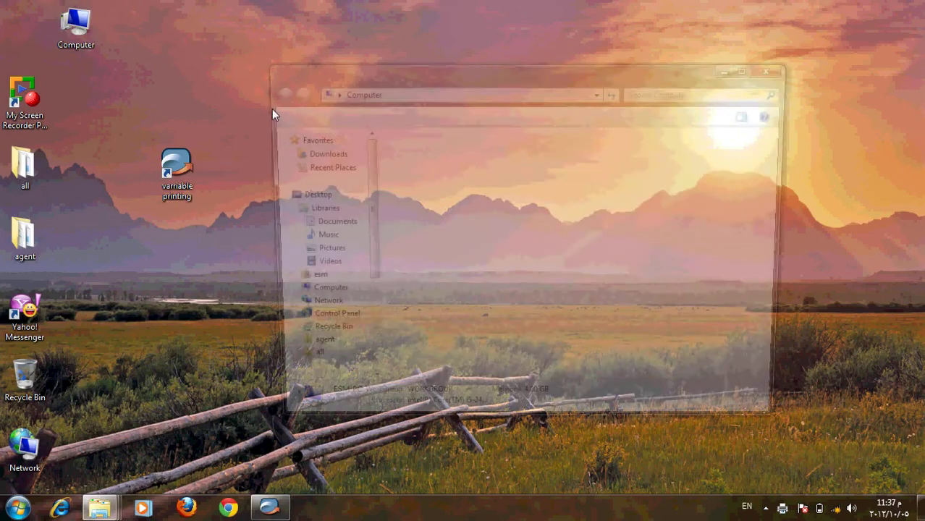
pyautogui.doubleClick(432, 169)
pyautogui.doubleClick(419, 266)
pyautogui.click(752, 66)
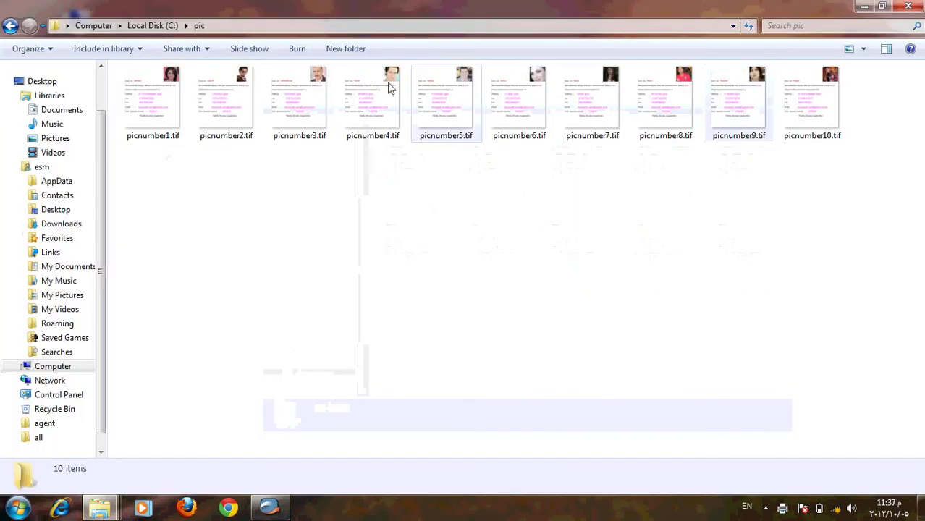
pyautogui.doubleClick(143, 107)
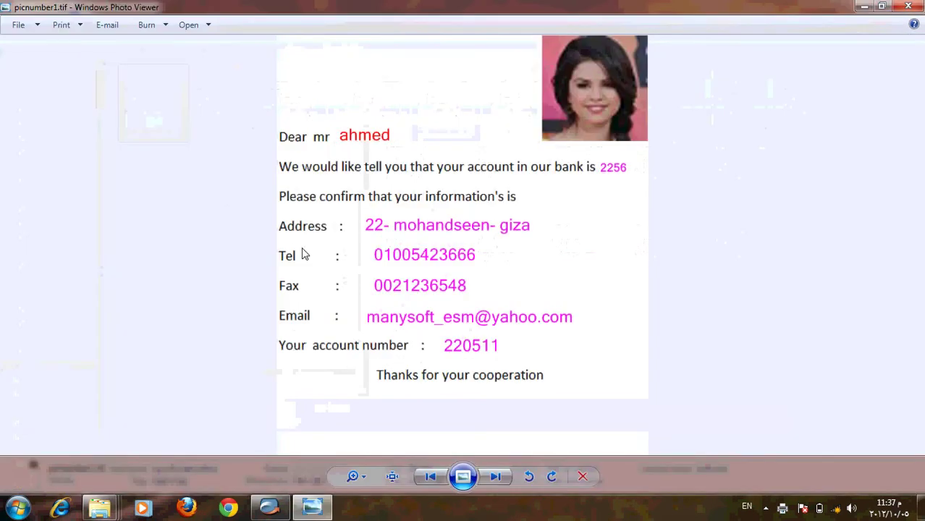
# Cycle through all ten picnumber letter images, wrapping past the last, then close Photo Viewer
pyautogui.click(495, 479)
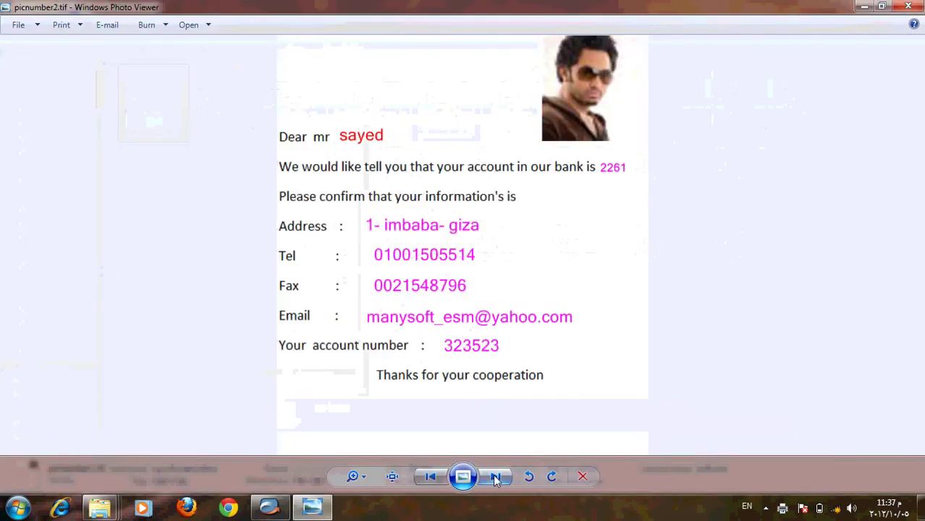
pyautogui.click(496, 479)
pyautogui.click(495, 479)
pyautogui.click(496, 479)
pyautogui.click(495, 479)
pyautogui.click(495, 479)
pyautogui.click(496, 479)
pyautogui.click(495, 479)
pyautogui.click(495, 479)
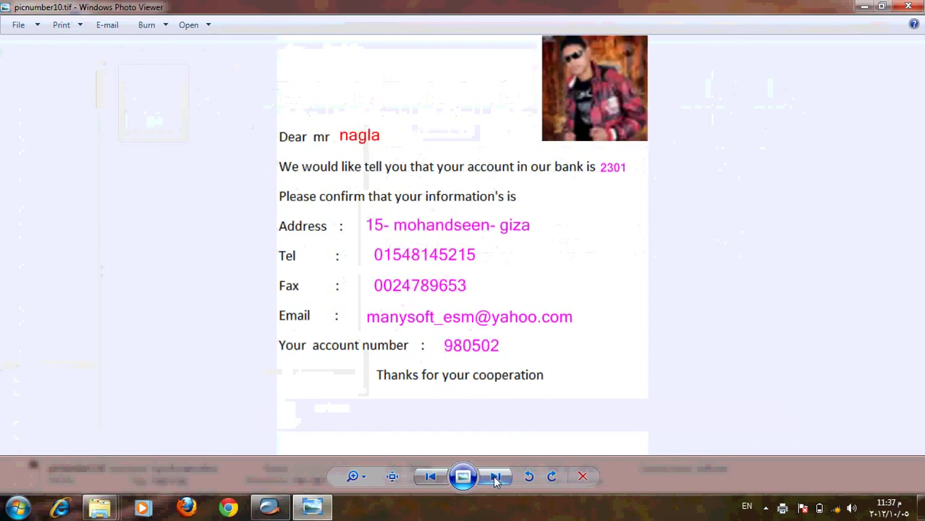
pyautogui.click(495, 479)
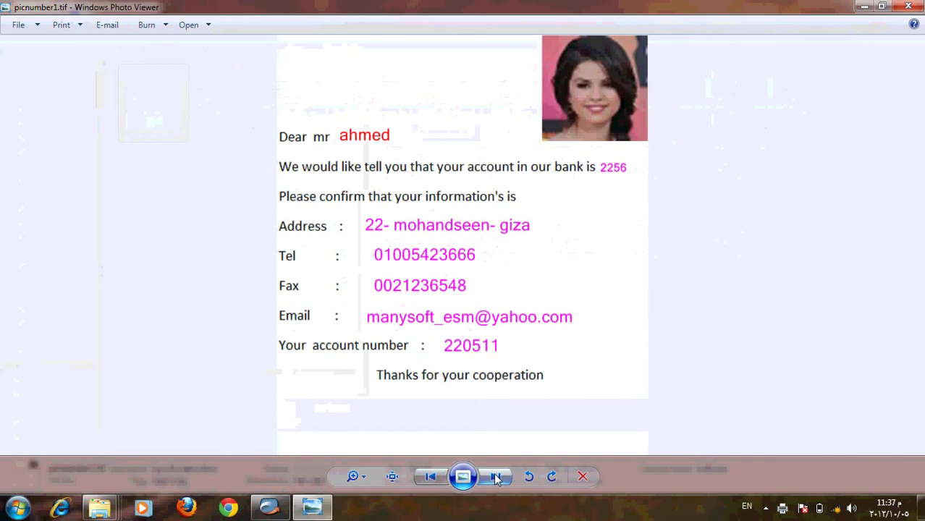
pyautogui.click(496, 479)
pyautogui.click(496, 479)
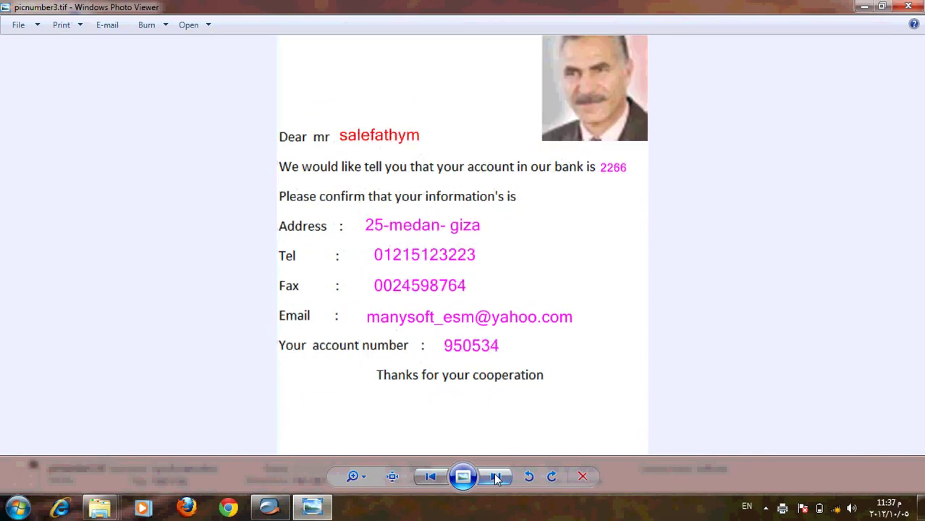
pyautogui.click(495, 480)
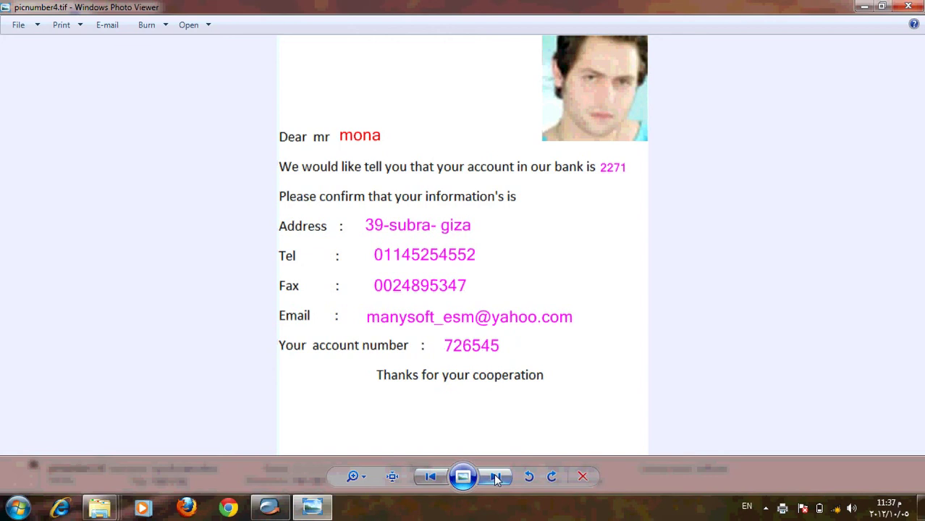
pyautogui.click(496, 478)
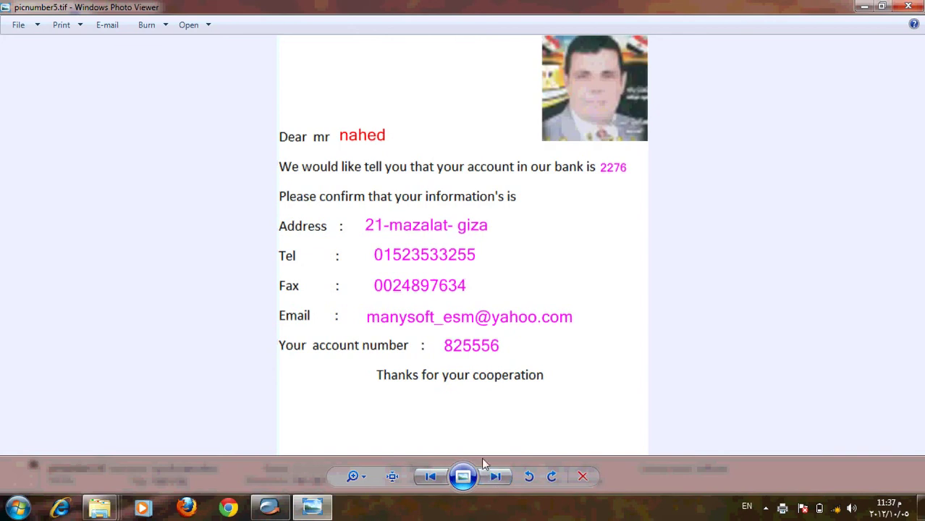
pyautogui.click(908, 6)
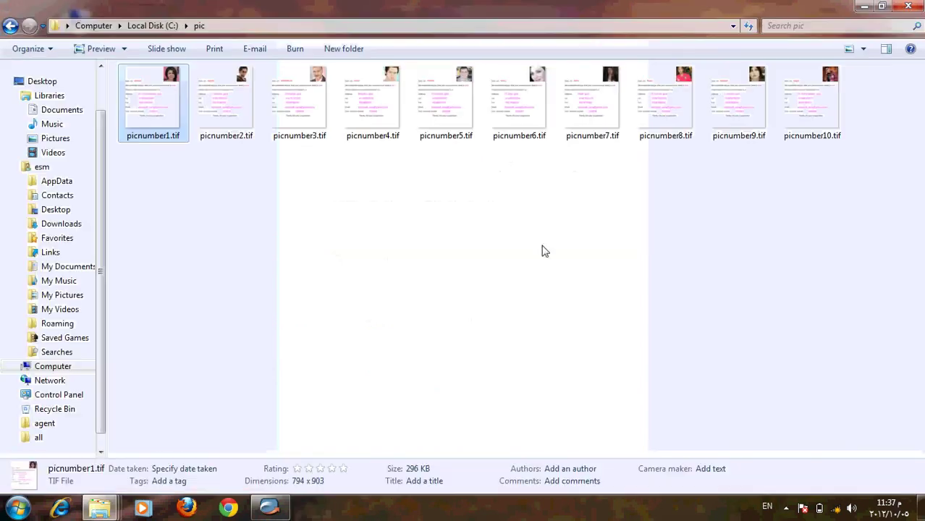
# Restore the 'start - [printing]' window from the taskbar
pyautogui.moveTo(269, 509)
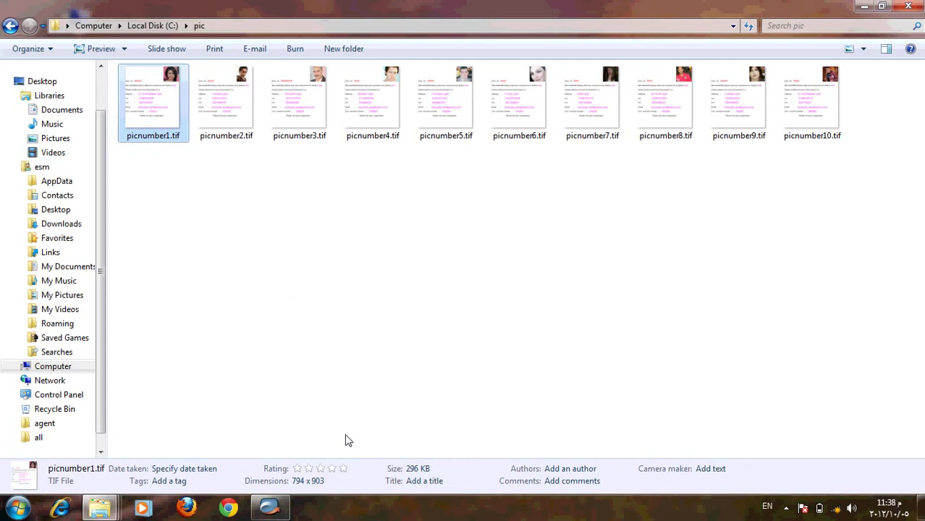
pyautogui.click(270, 510)
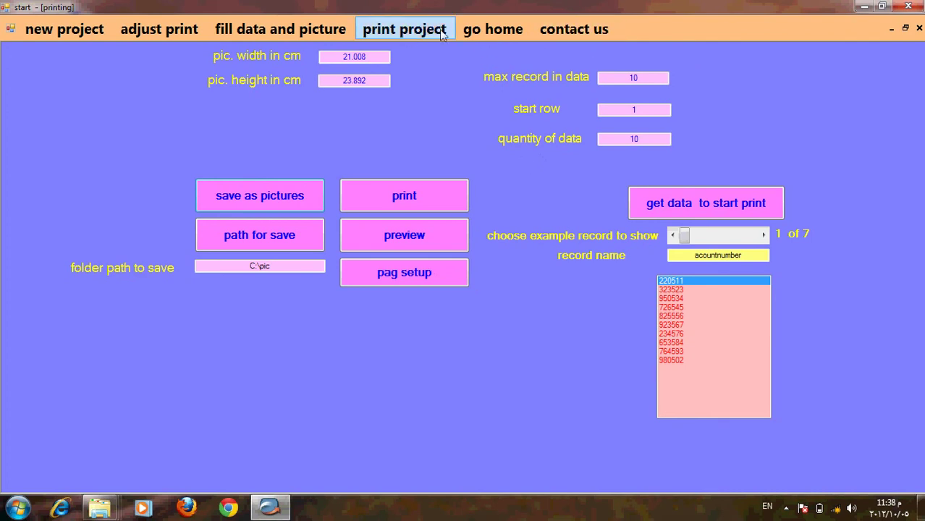
# Go to the home screen and show the developer company's contact details
pyautogui.click(499, 30)
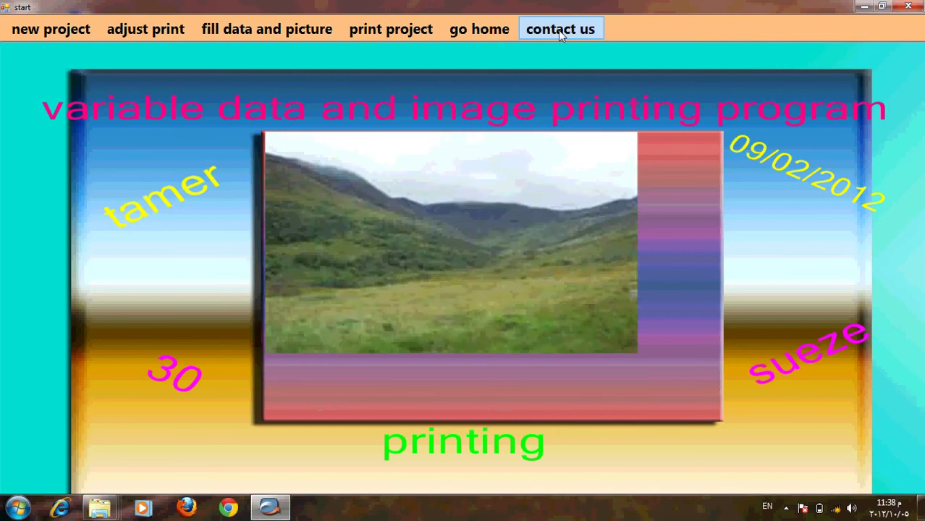
pyautogui.click(559, 29)
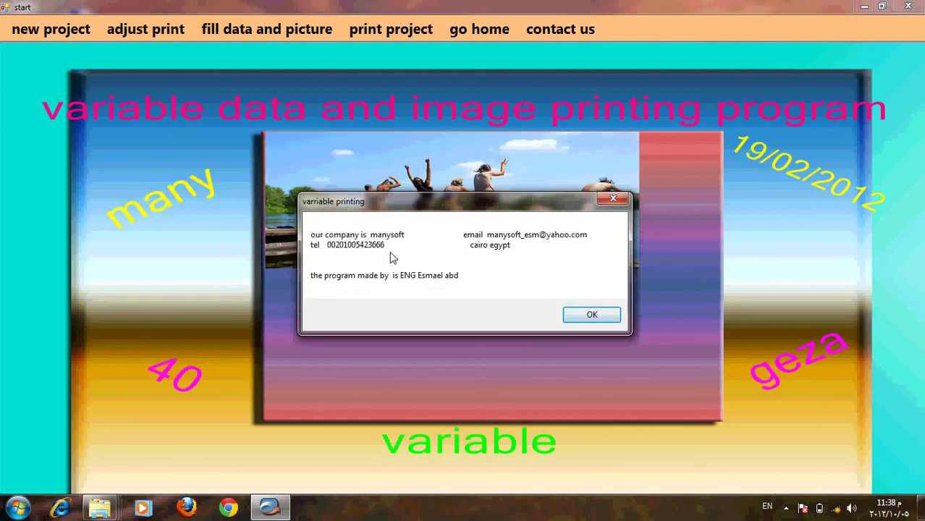